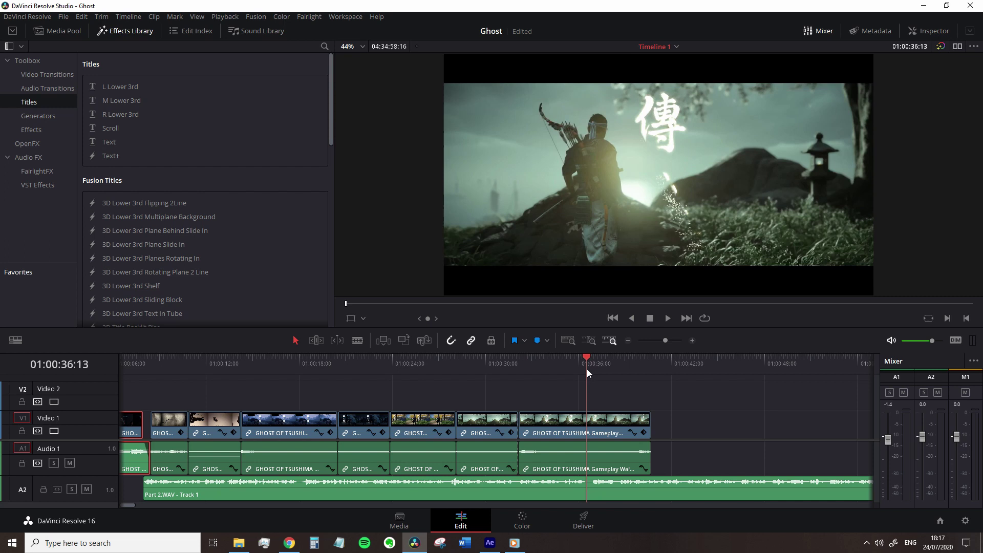
Scrub and play the closing shots of the Ghost timeline in DaVinci Resolve
scroll(677, 235, up, 5)
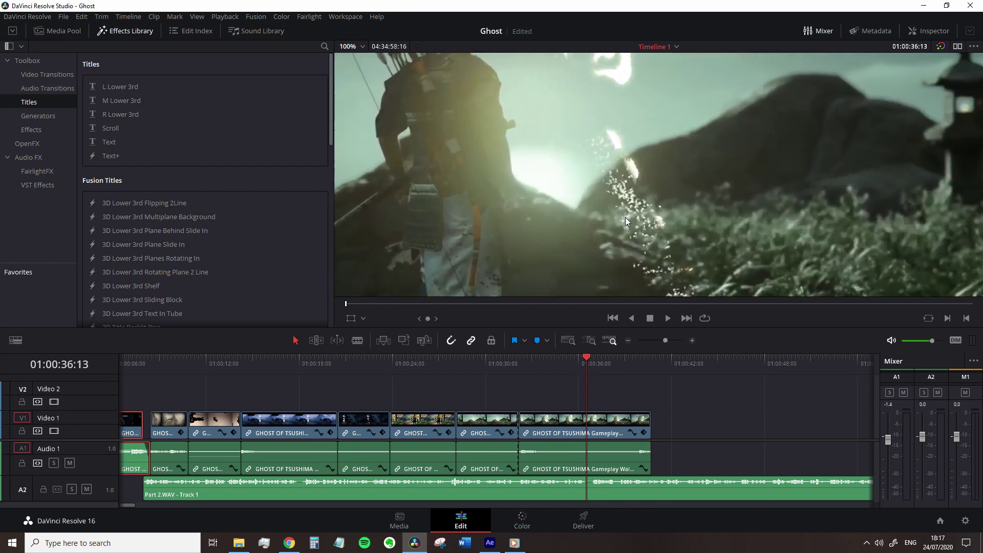
scroll(625, 219, up, 1)
drag(586, 355, 605, 366)
scroll(638, 223, down, 5)
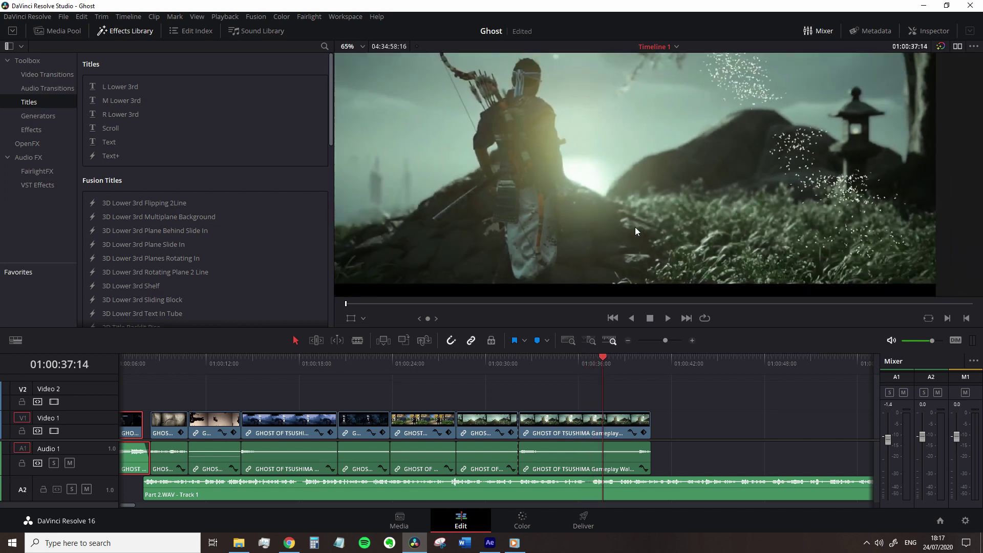
key(space)
key(space)
drag(629, 209, 619, 234)
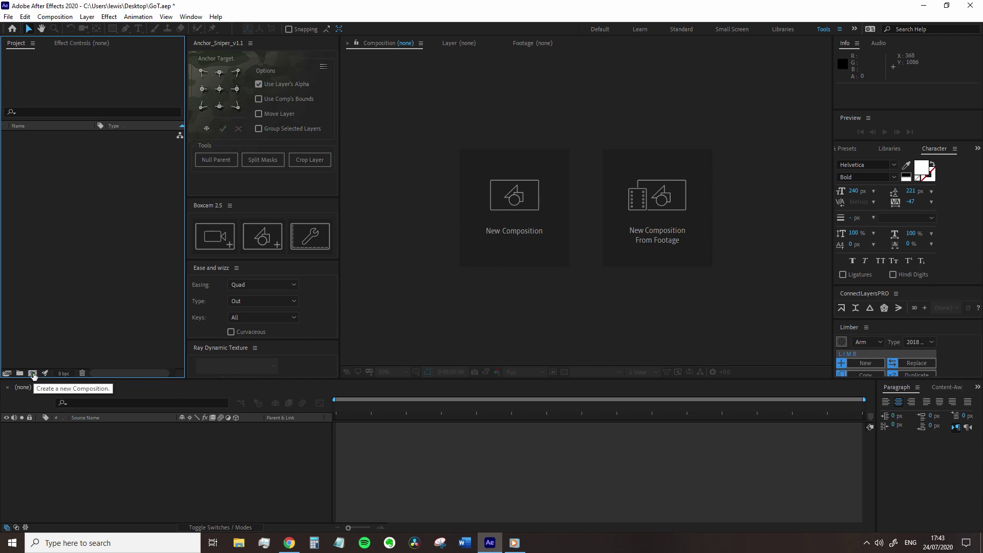
Create the Ghost Text comp and type U, G, L, Y on separate lines, centred in frame
click(32, 373)
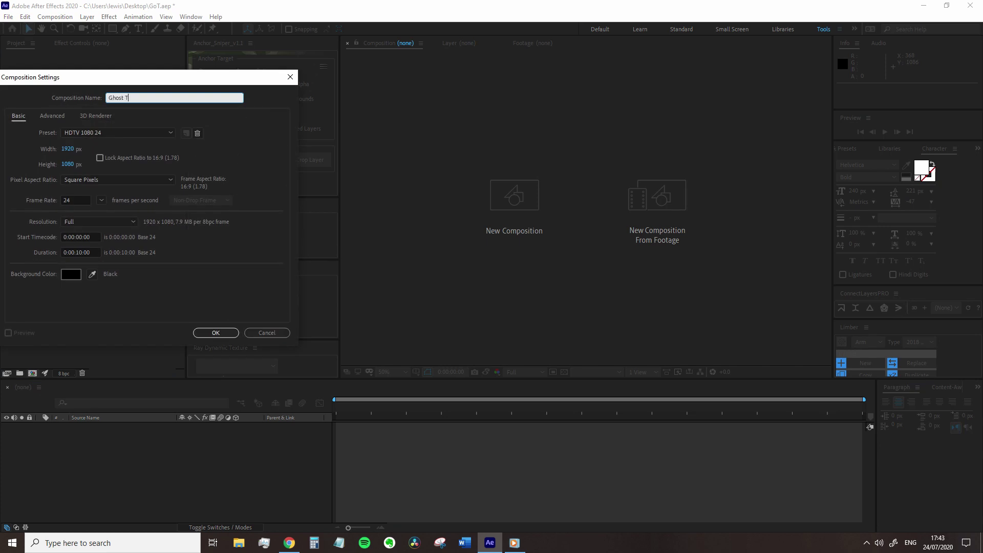
key(Return)
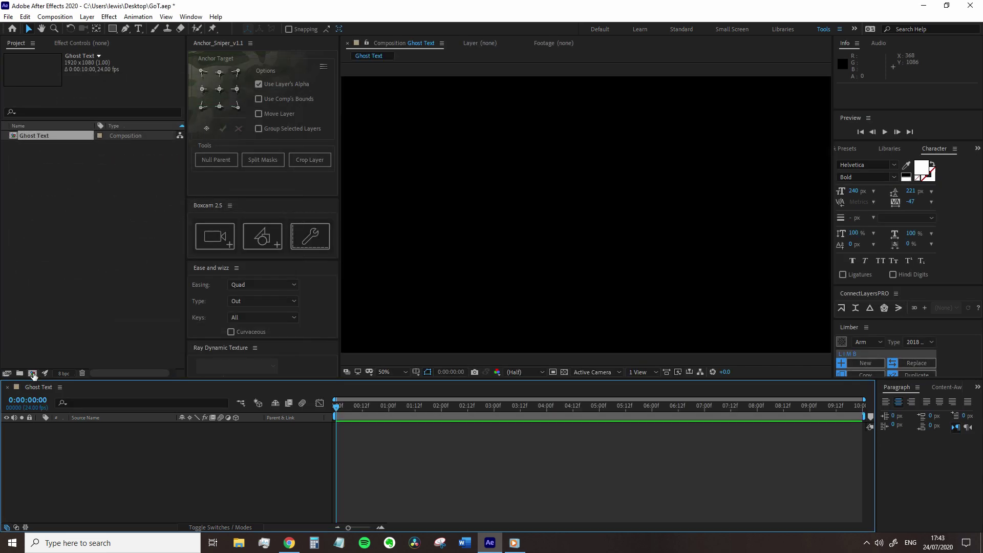
click(139, 31)
click(546, 189)
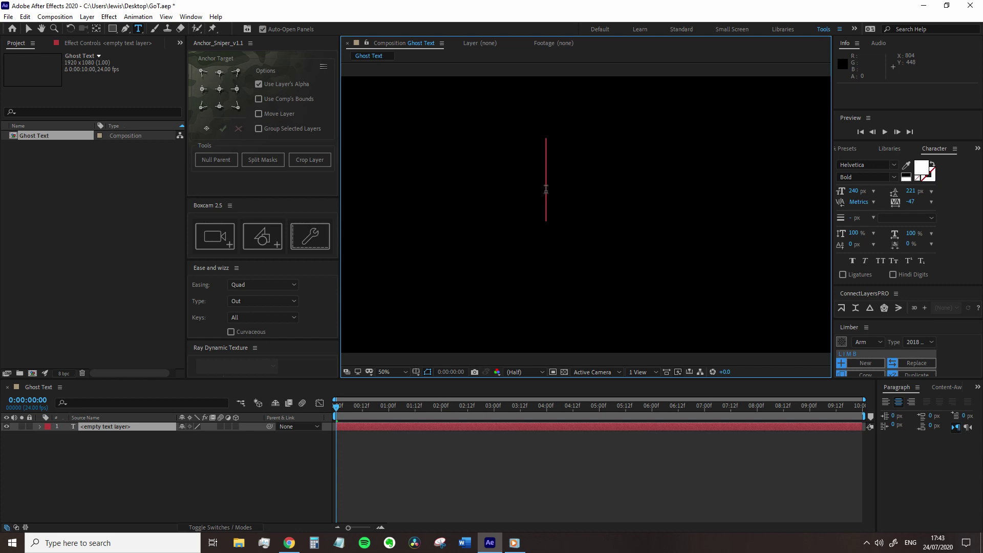
text(U)
key(Return)
text(G)
key(Return)
text(L)
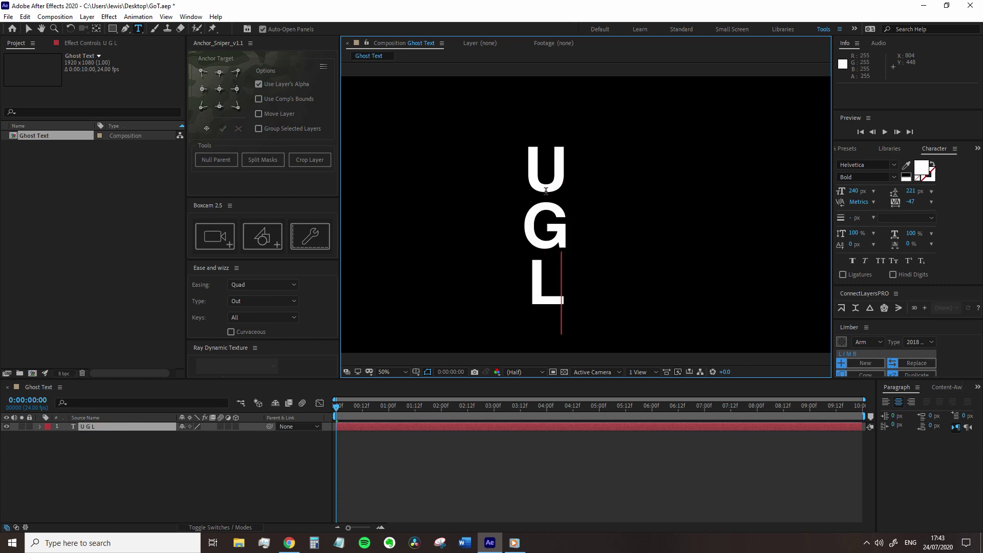
text(Y)
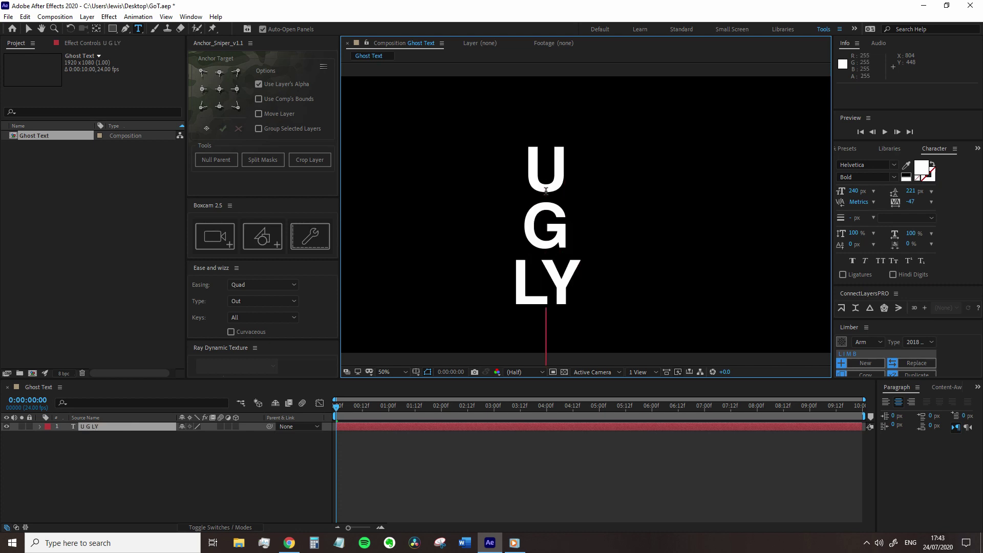
key(BackSpace)
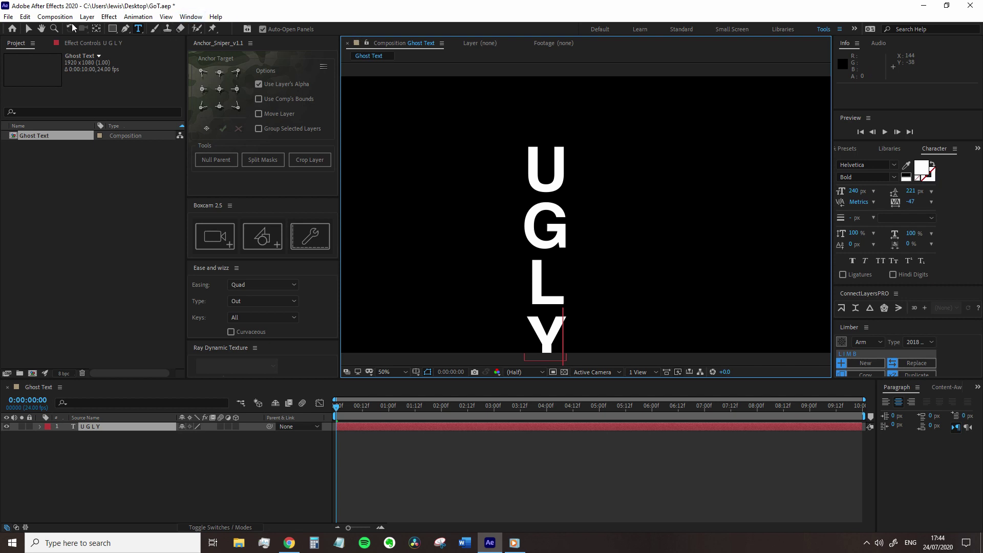
click(29, 30)
drag(552, 248, 590, 214)
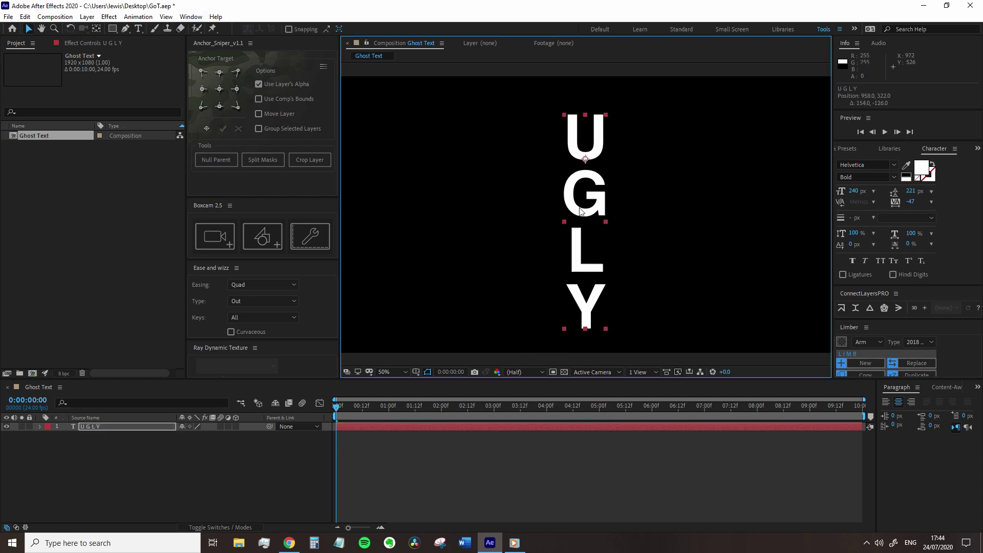
Apply the Shatter effect to the UGLY text layer and preview it
click(855, 149)
click(878, 161)
text(shatt)
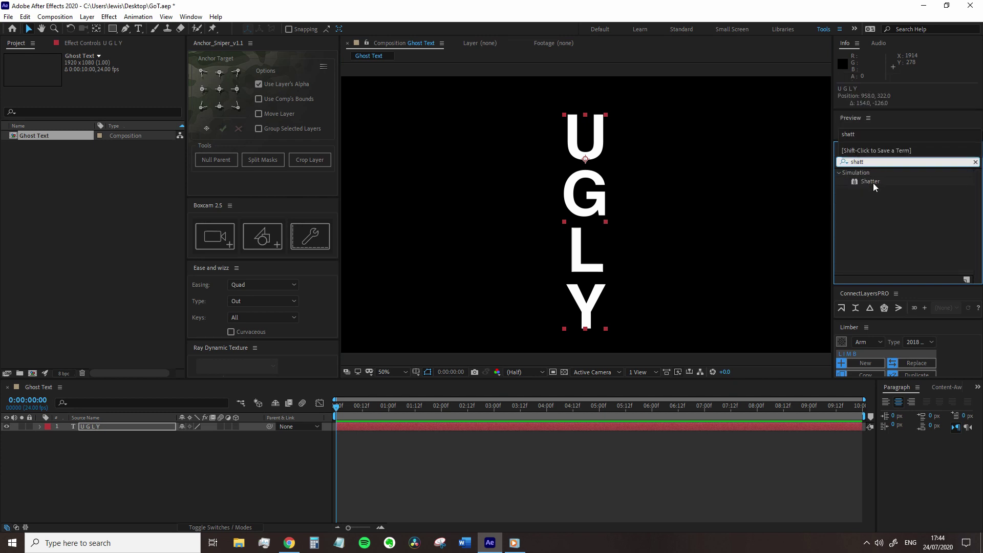
drag(871, 181, 584, 220)
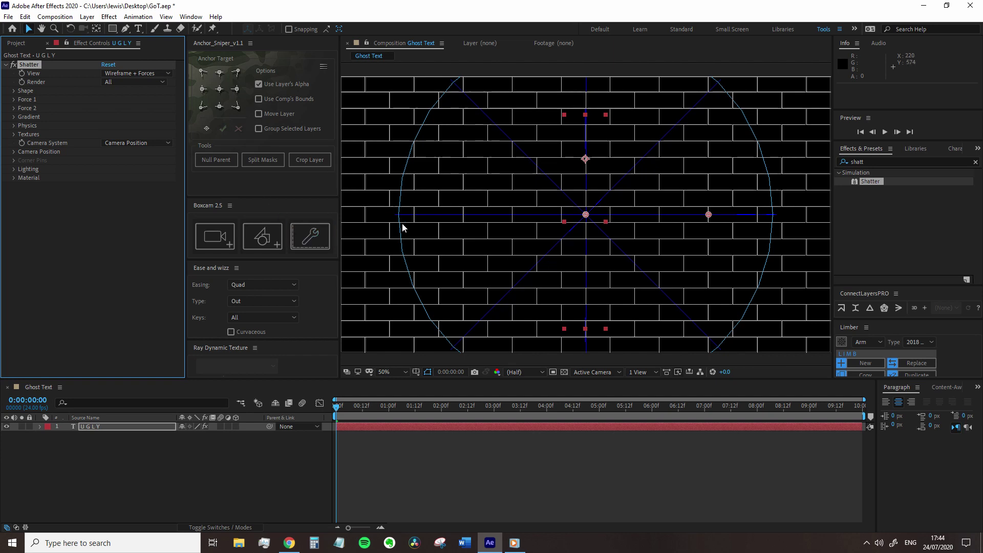
mouse_move(353, 406)
mouse_down()
mouse_move(366, 406)
mouse_move(334, 405)
mouse_move(397, 405)
mouse_move(347, 406)
mouse_up()
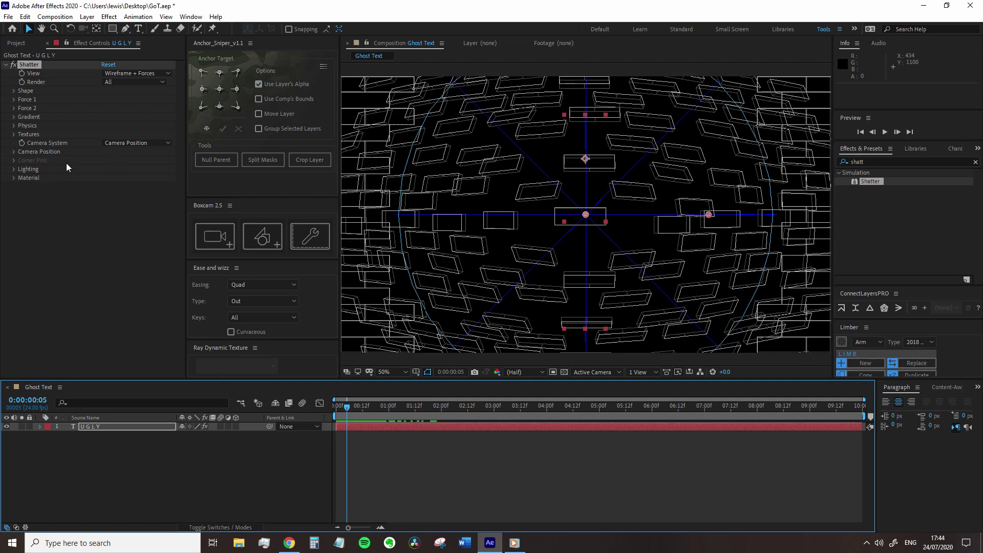
Set Shatter View to Rendered, Pattern to Rhombi, 200 repetitions and Extrusion Depth 0
click(128, 74)
click(129, 84)
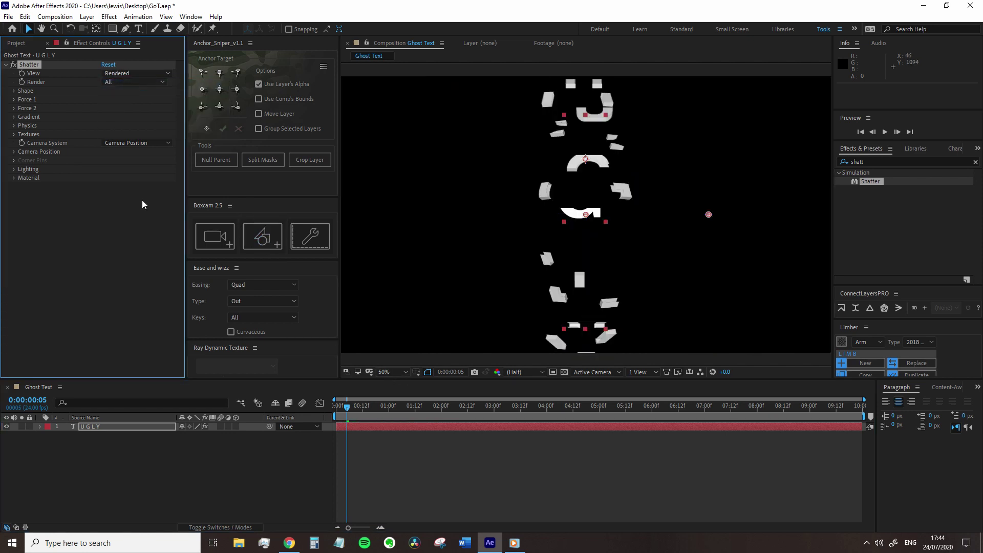
click(14, 91)
click(132, 101)
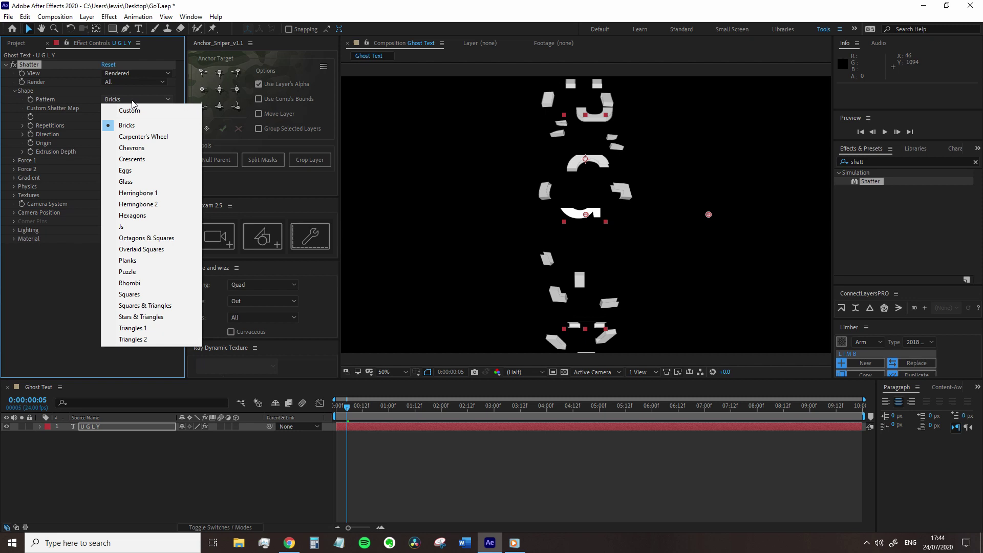
click(150, 285)
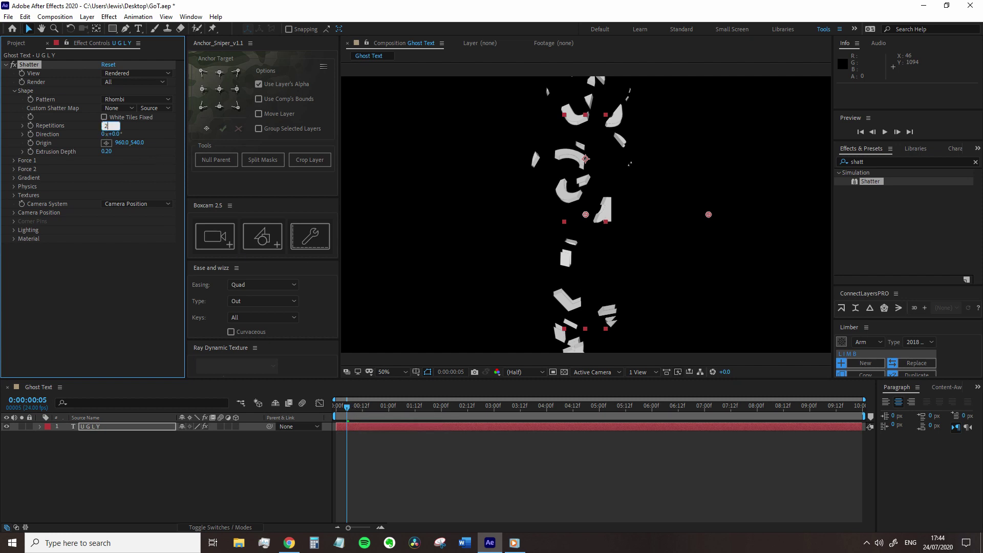
key(Return)
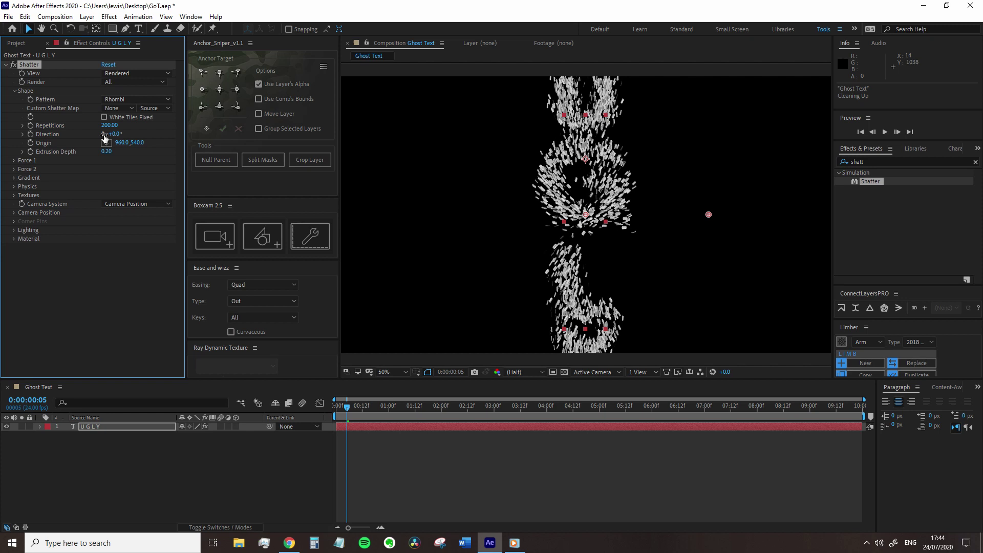
click(339, 407)
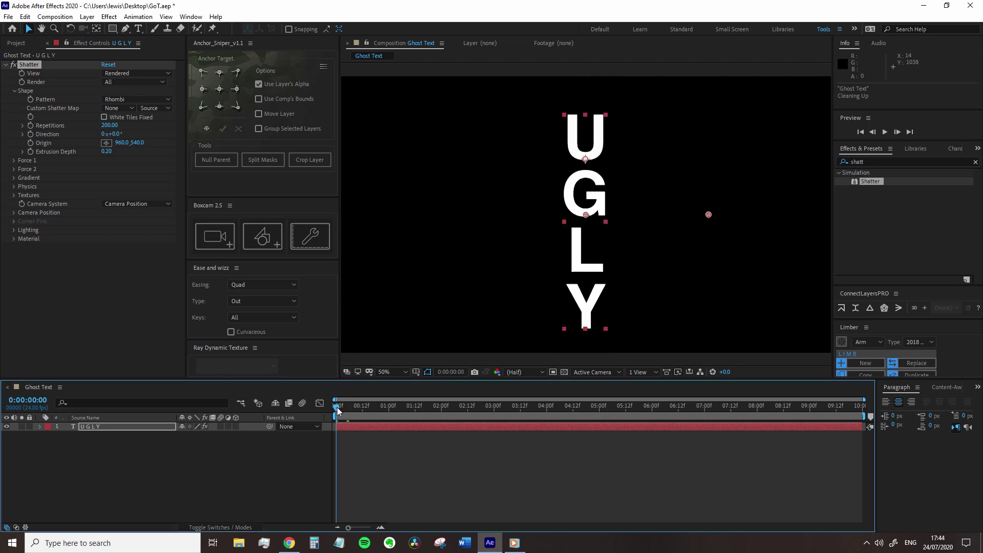
drag(338, 406, 341, 407)
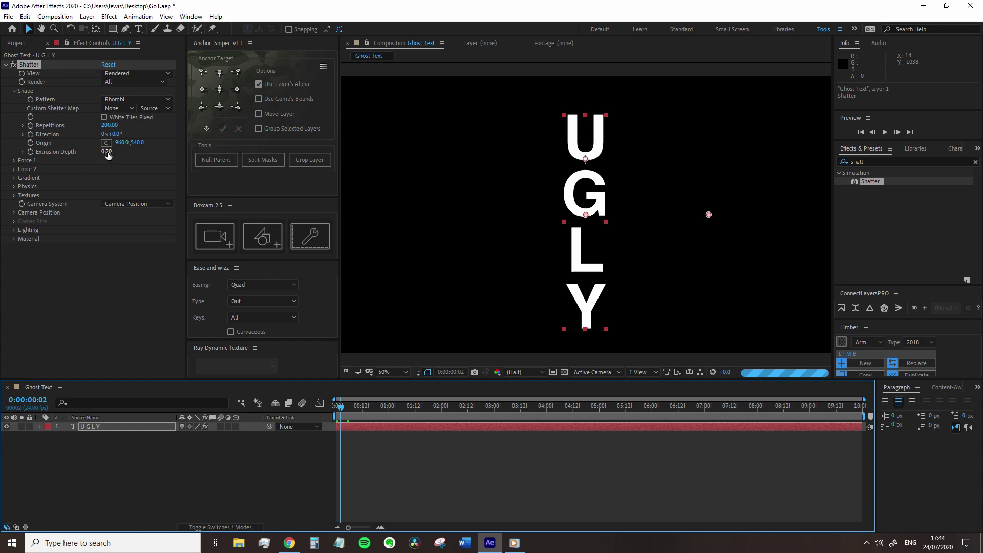
click(106, 152)
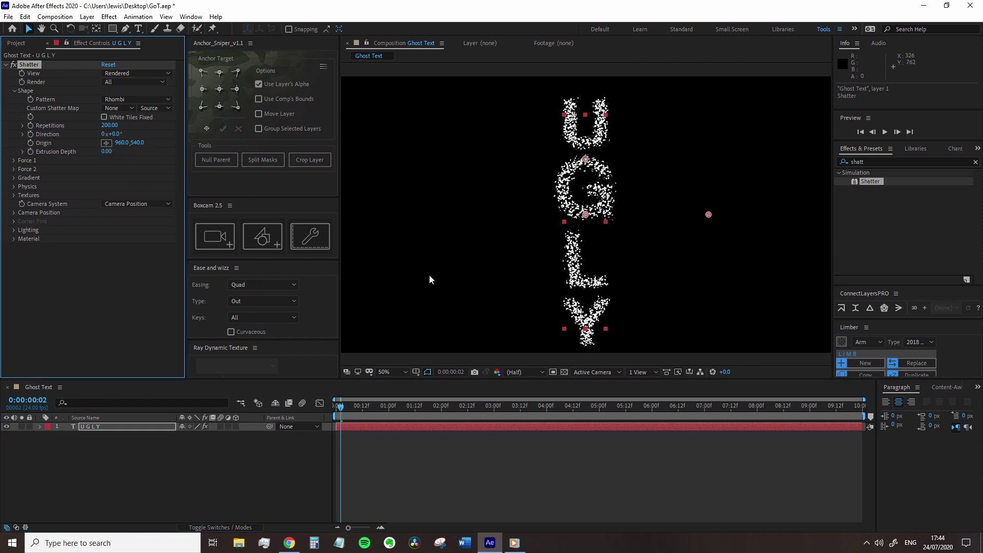
Set Shatter Force 1 Strength to 0.25 for a gentler break
click(14, 161)
mouse_move(346, 404)
mouse_down()
mouse_move(353, 412)
mouse_move(344, 410)
mouse_up()
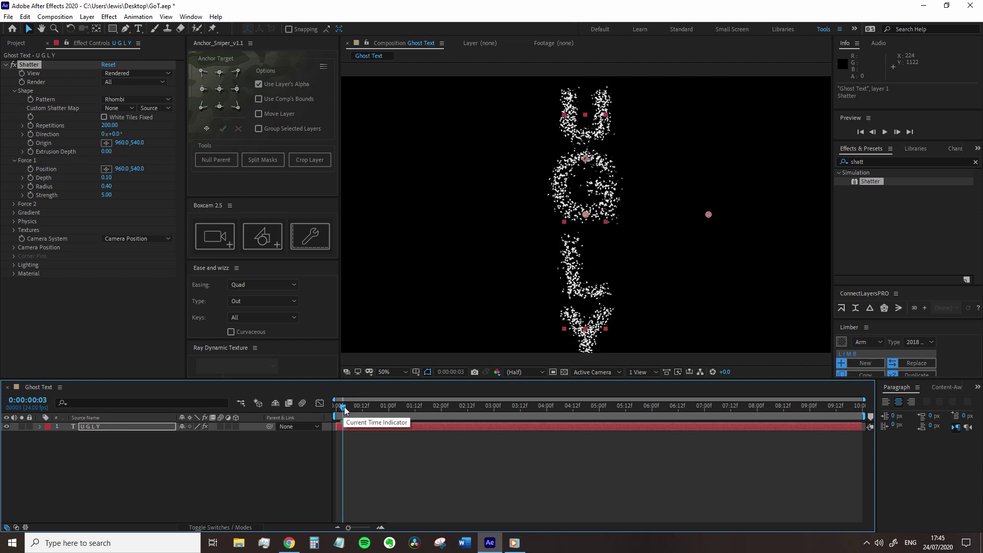
click(109, 203)
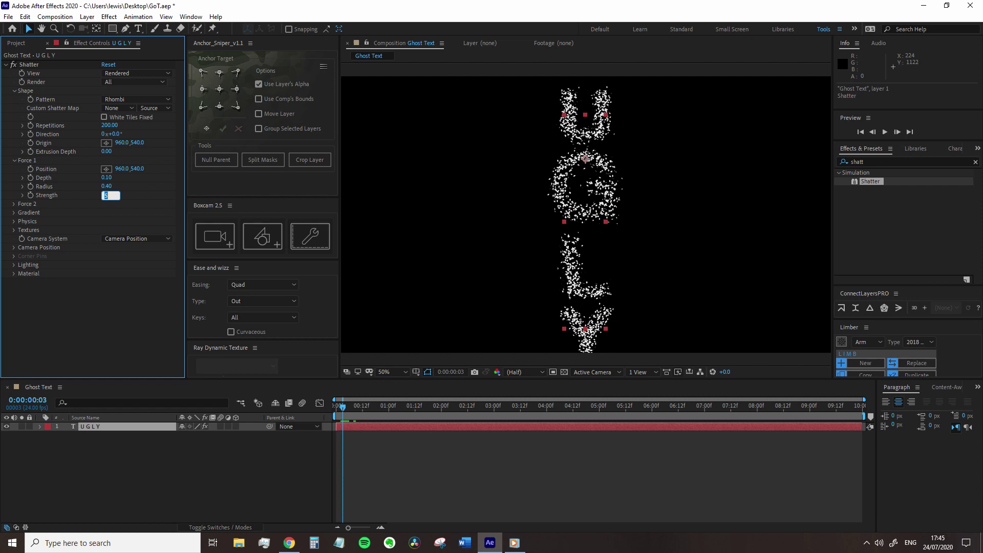
text(0.25)
key(Return)
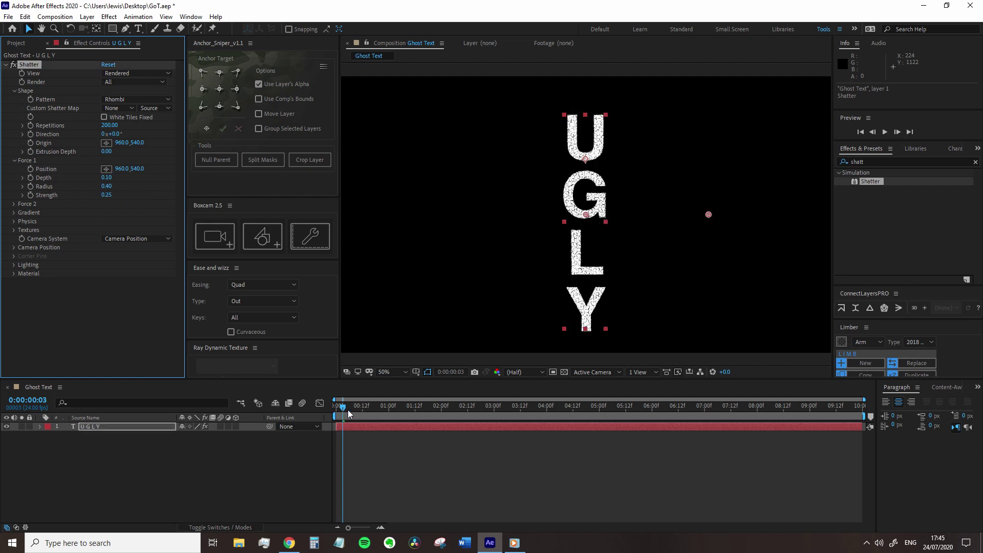
mouse_move(348, 414)
mouse_down()
mouse_move(357, 414)
mouse_move(345, 414)
mouse_up()
Expand Force 2 and move Force 1 to 586, 902, below-left of the text
click(16, 208)
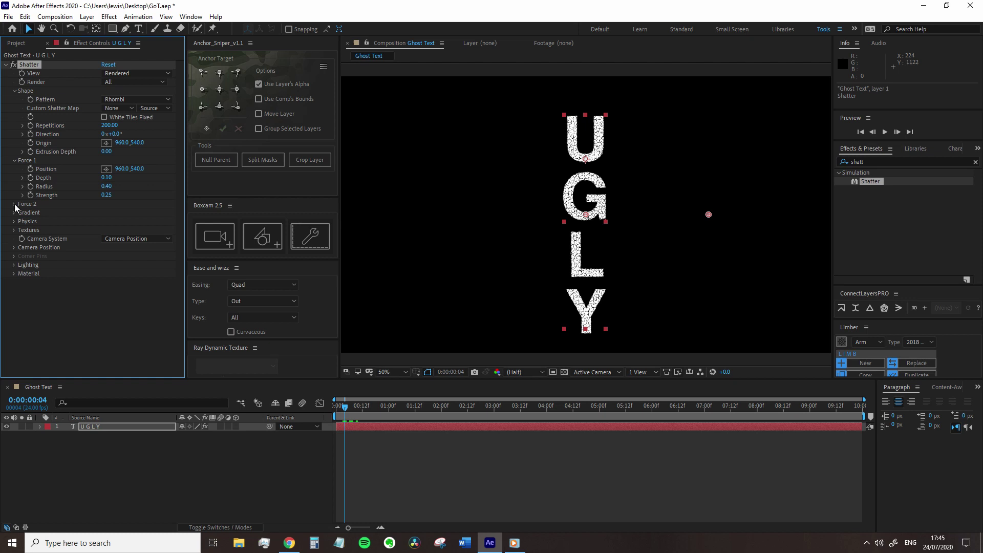
click(15, 204)
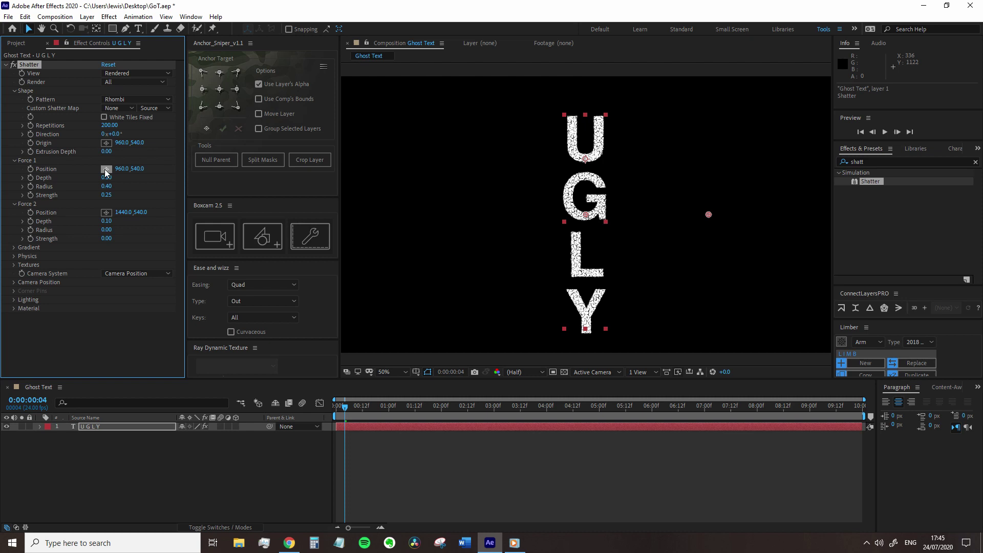
click(106, 169)
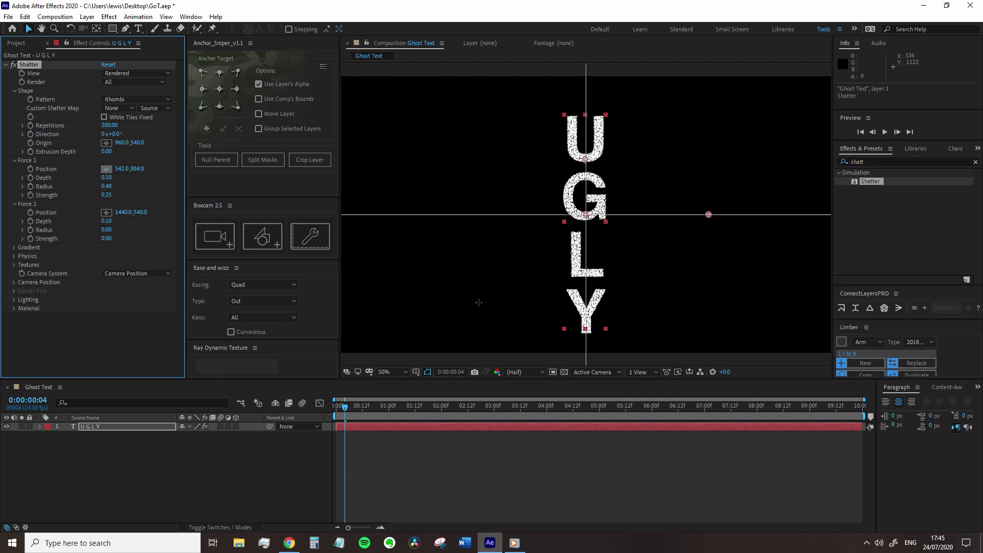
click(506, 330)
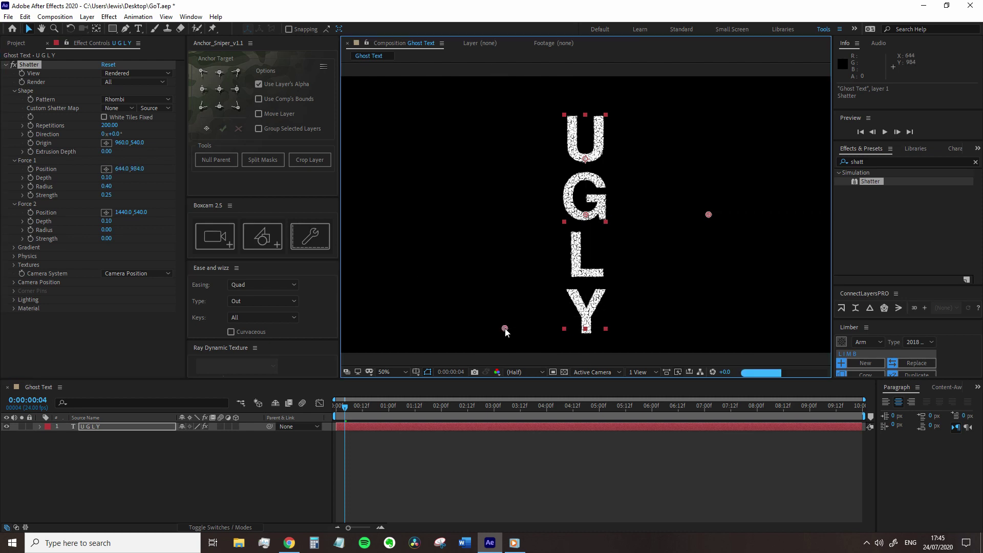
drag(520, 334, 491, 311)
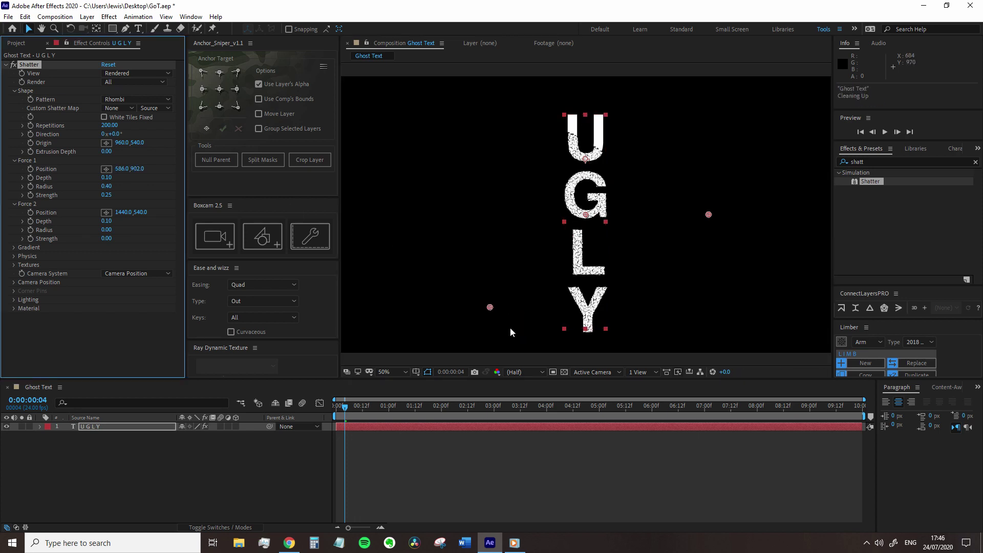
mouse_move(347, 413)
mouse_down()
mouse_move(359, 413)
mouse_move(348, 416)
mouse_up()
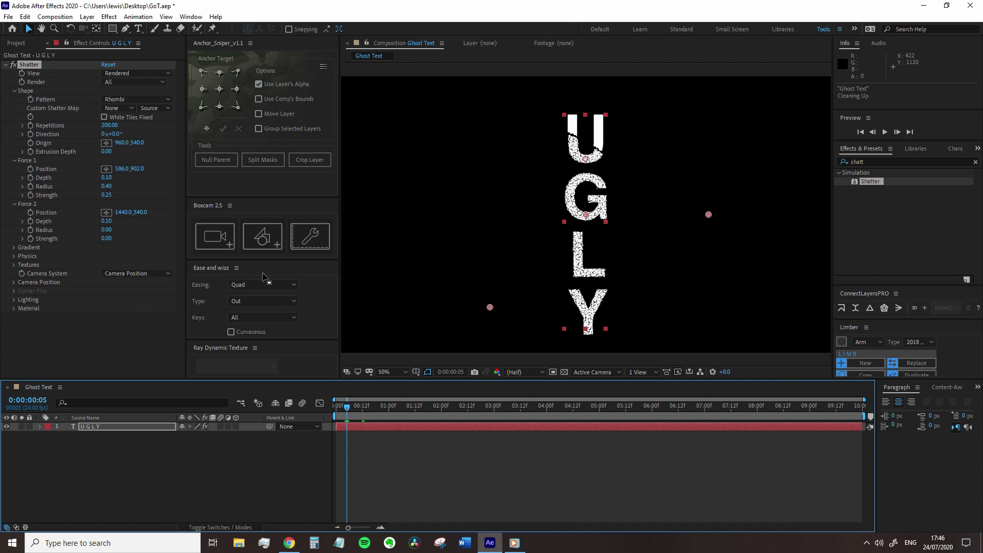
Keyframe Force 1 Radius at 0.20, then add a 0.38 keyframe later
click(108, 186)
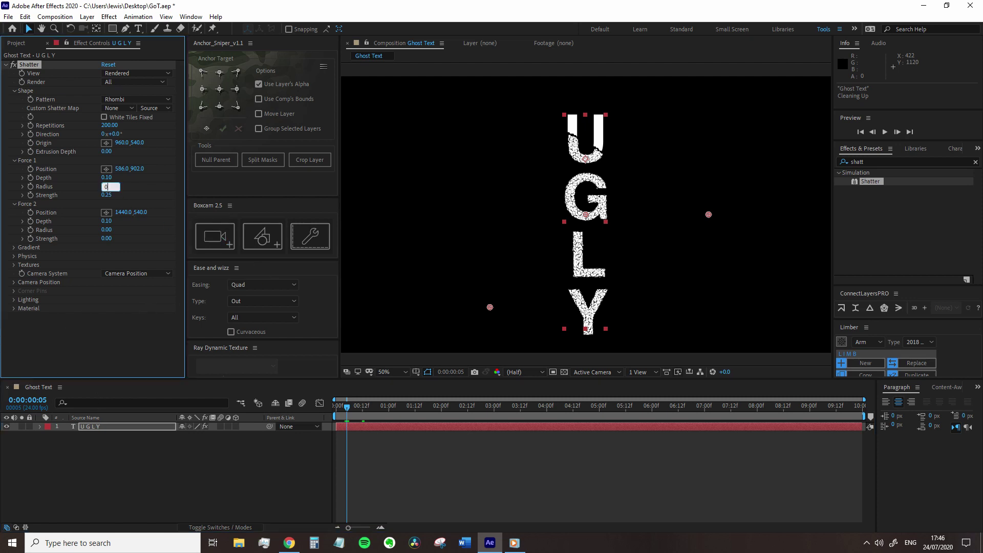
key(Return)
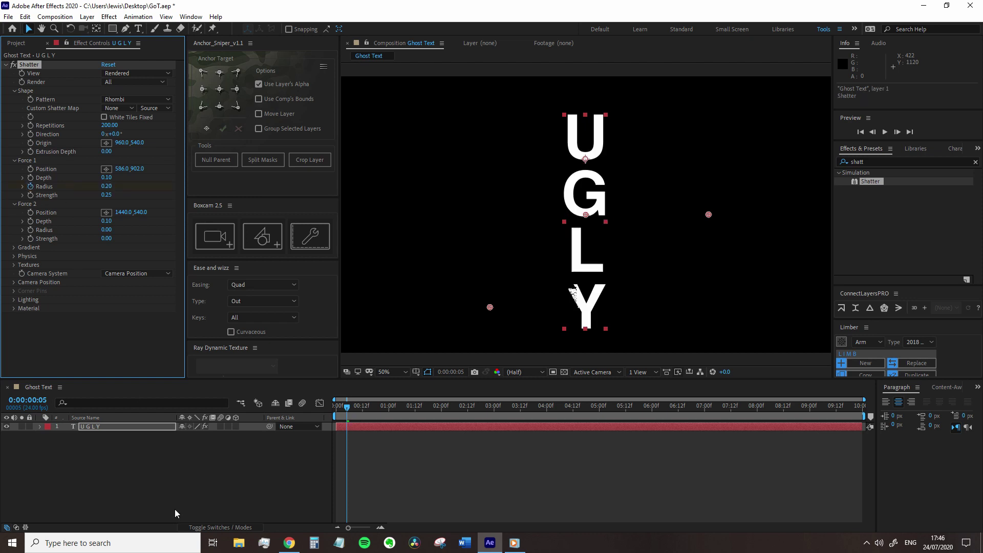
key(u)
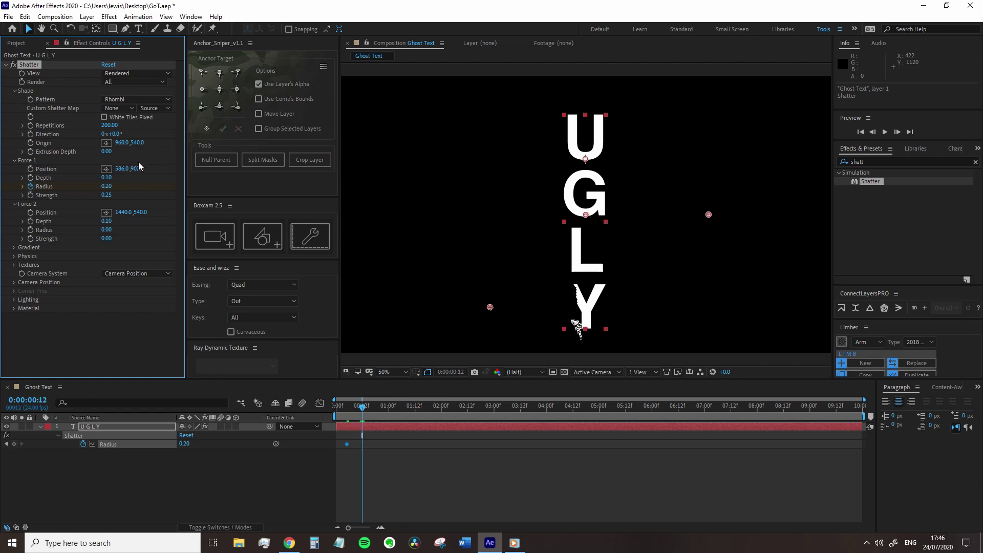
click(108, 186)
key(Return)
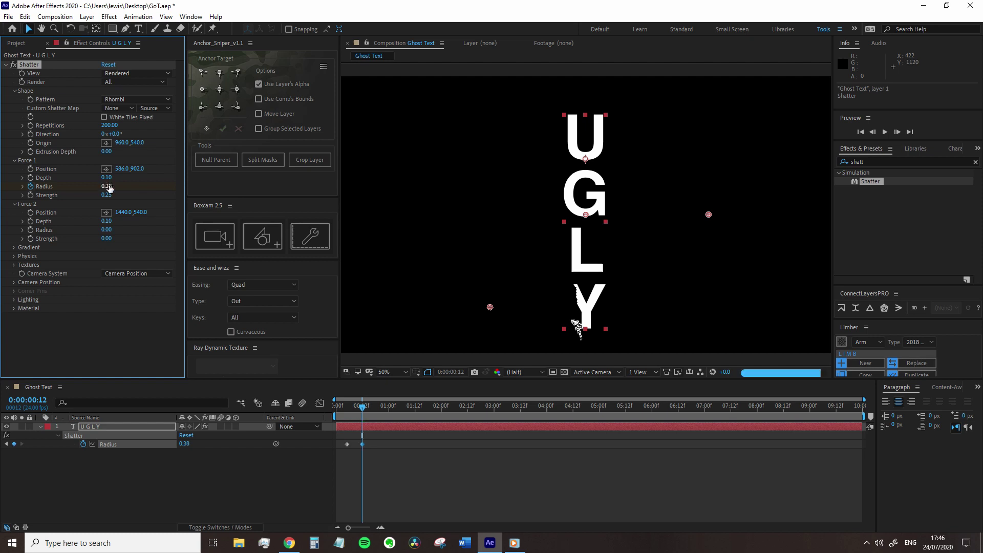
key(space)
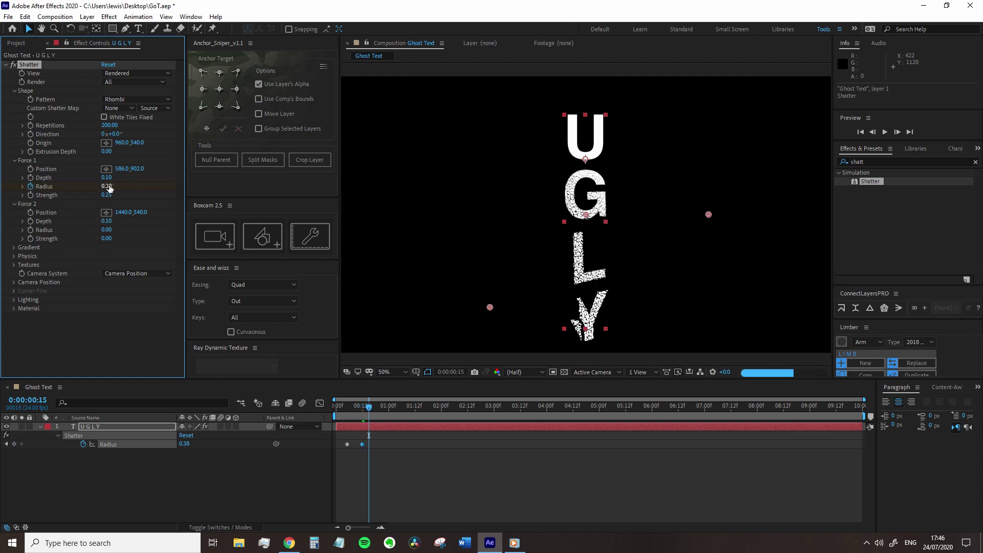
Add a third Force 1 Radius keyframe of 0.60 at frame 19
click(106, 186)
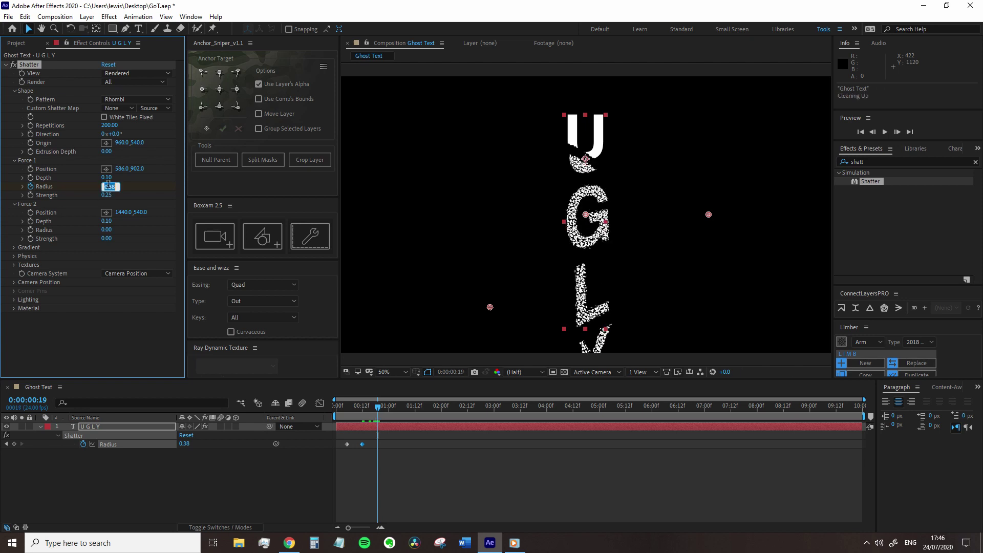
text(0.60)
key(Return)
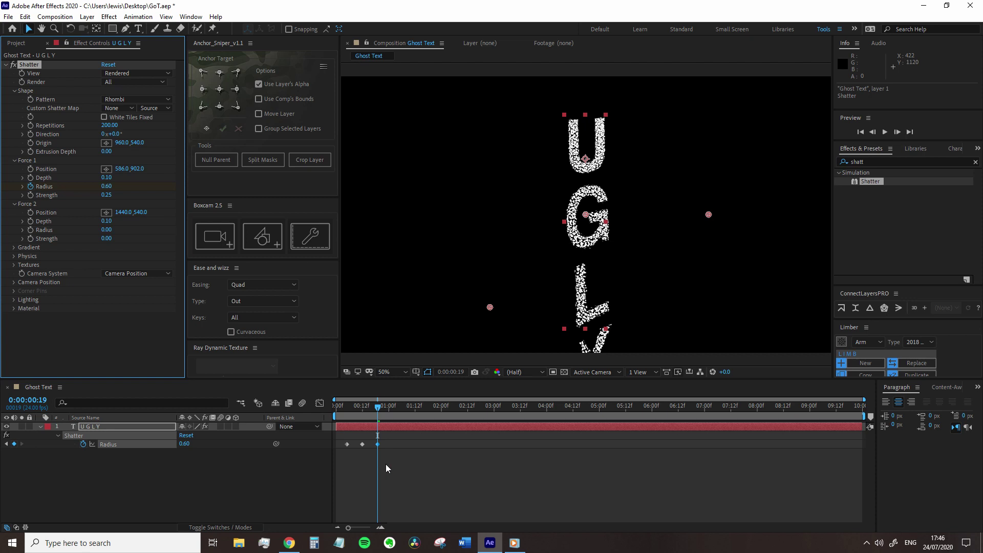
key(space)
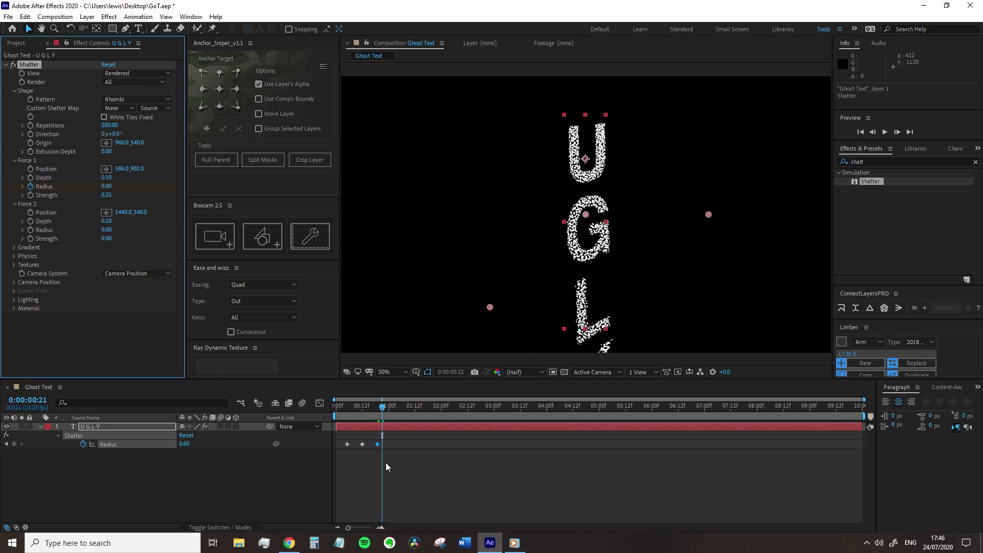
Apply Easy Ease to all three Radius keyframes
drag(386, 460, 353, 443)
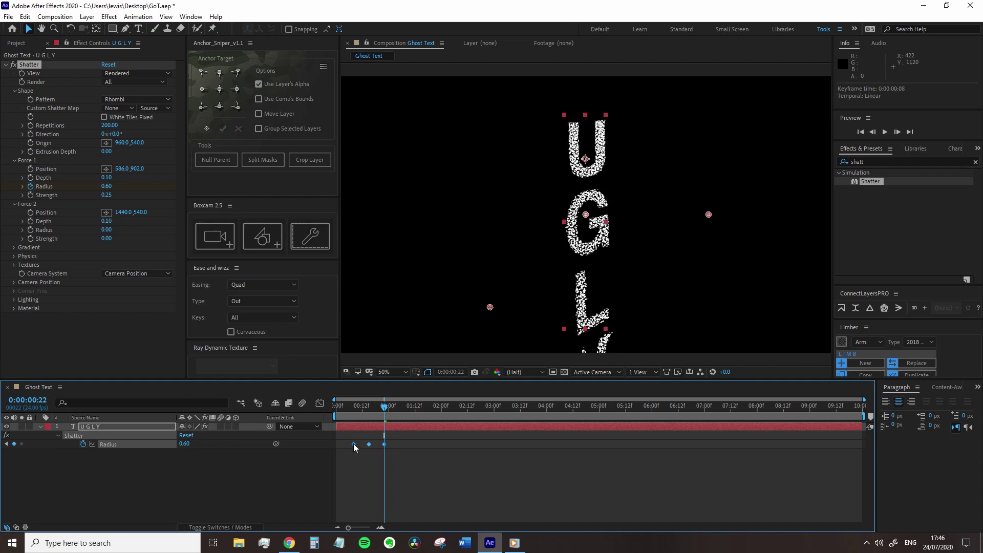
click(350, 410)
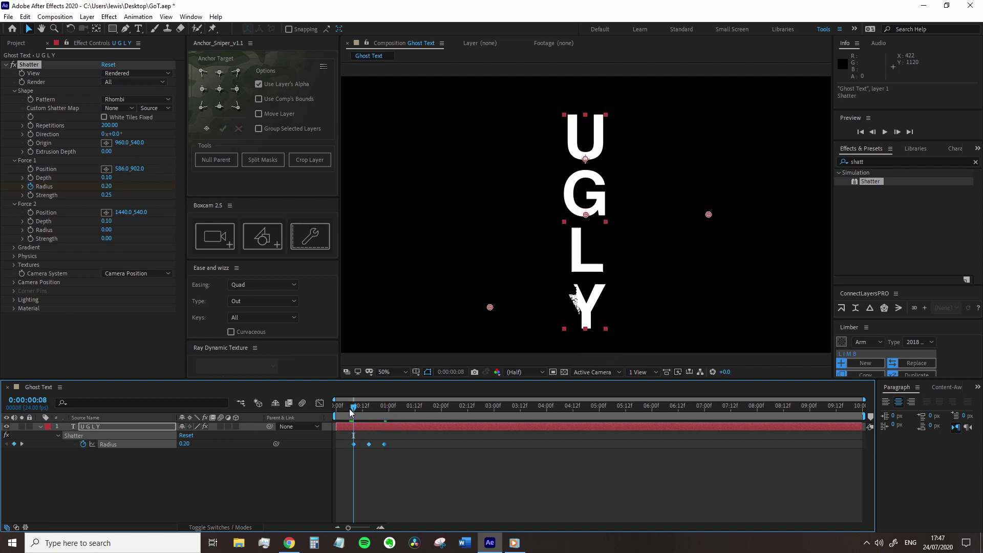
drag(350, 410, 363, 435)
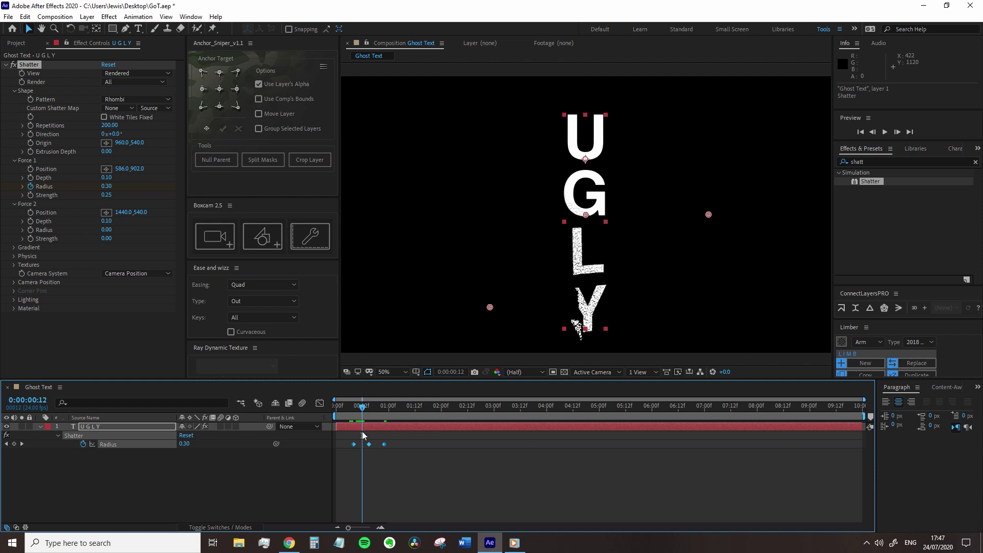
key(F9)
key(ctrl+shift+a)
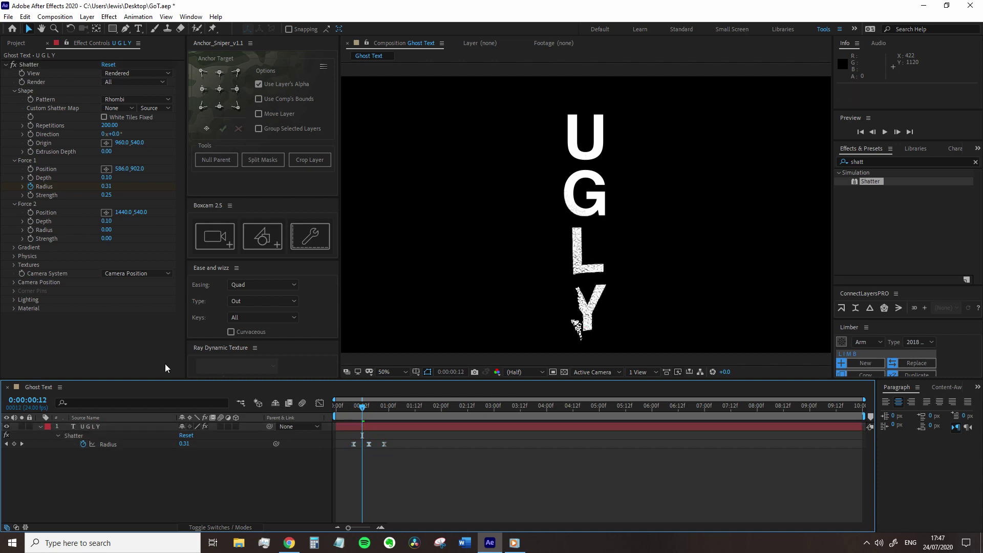
click(13, 256)
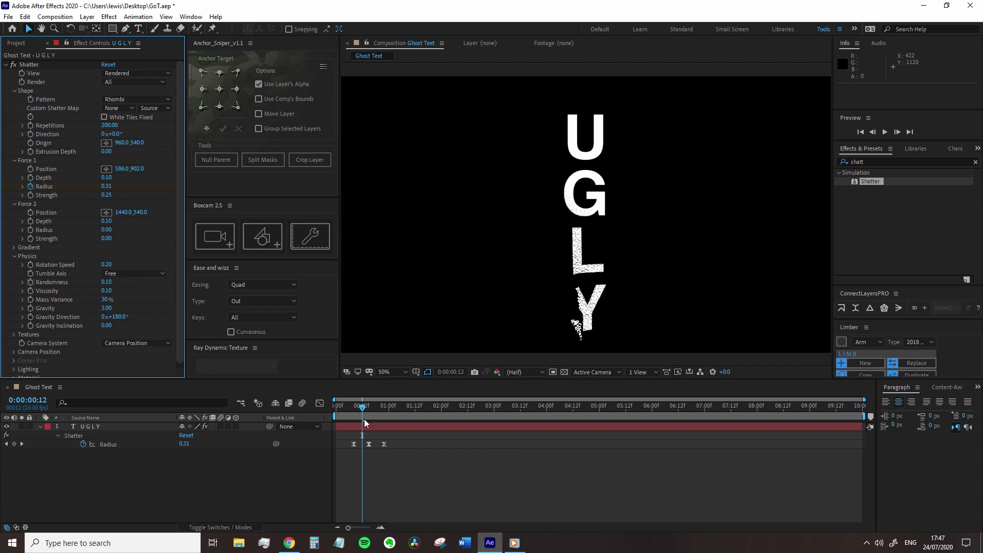
Keep Tumble Axis Free and set Rotation Speed 1 and Randomness 1
click(369, 404)
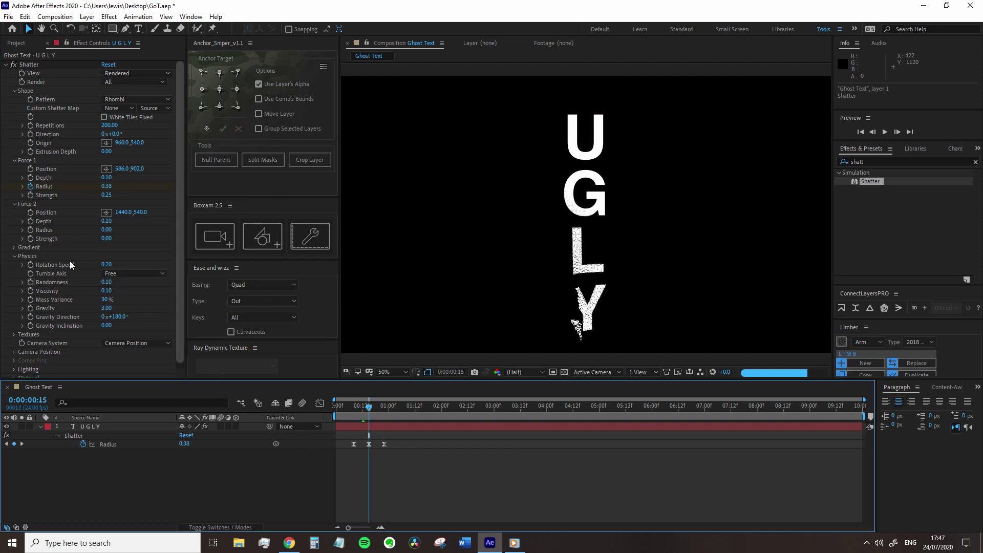
click(135, 275)
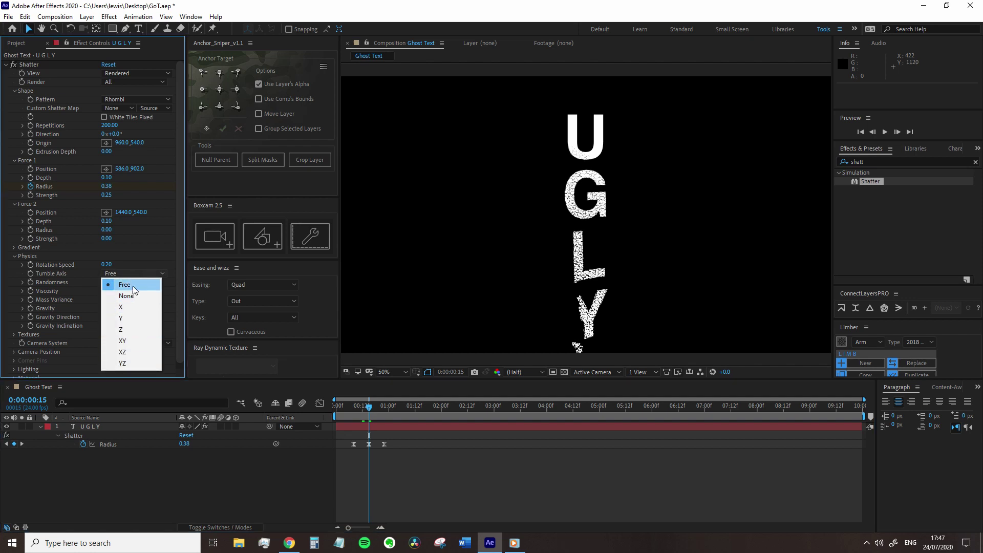
click(132, 283)
click(108, 265)
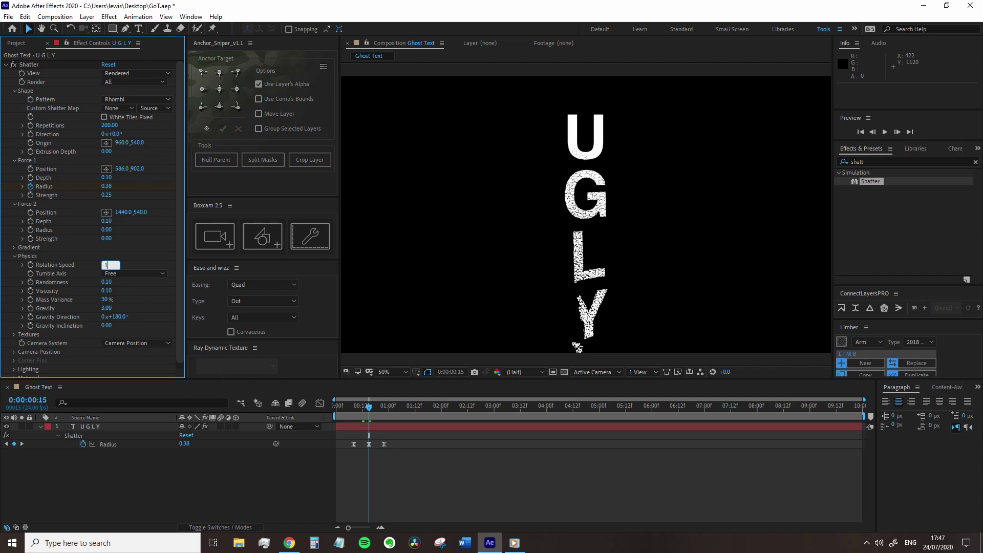
text(1)
key(Return)
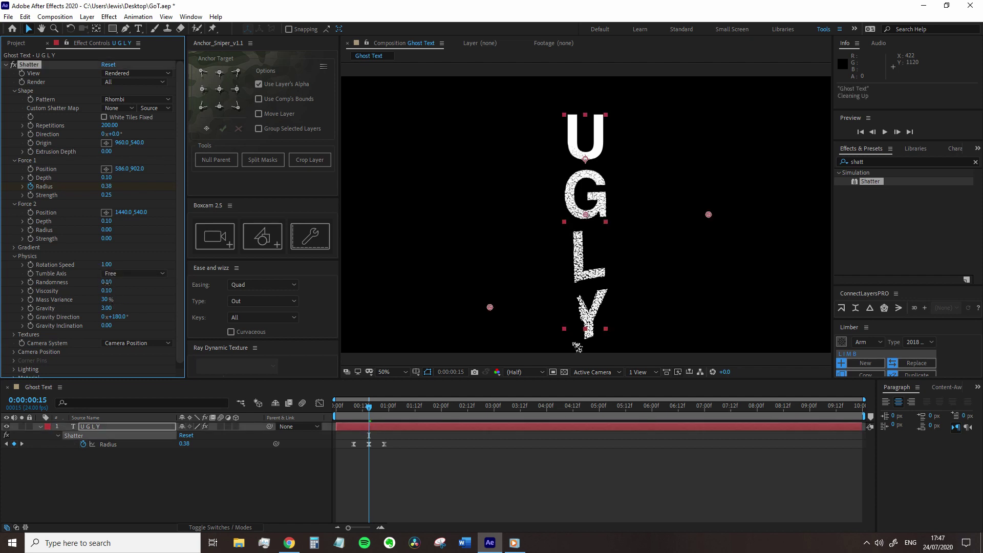
click(106, 282)
text(1)
key(Return)
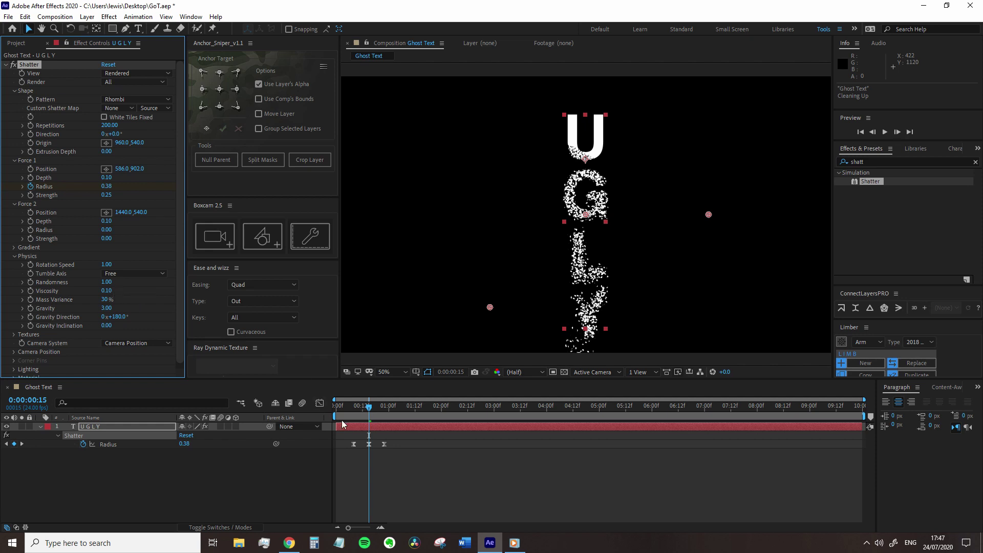
drag(369, 403, 378, 406)
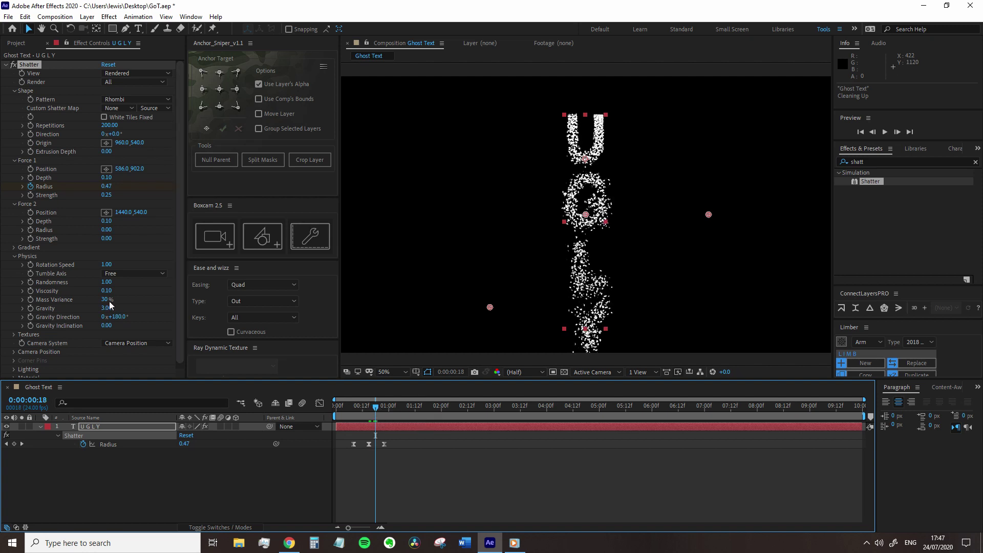
Set Viscosity to 0 and Mass Variance to 100%, then preview the fragments
click(106, 290)
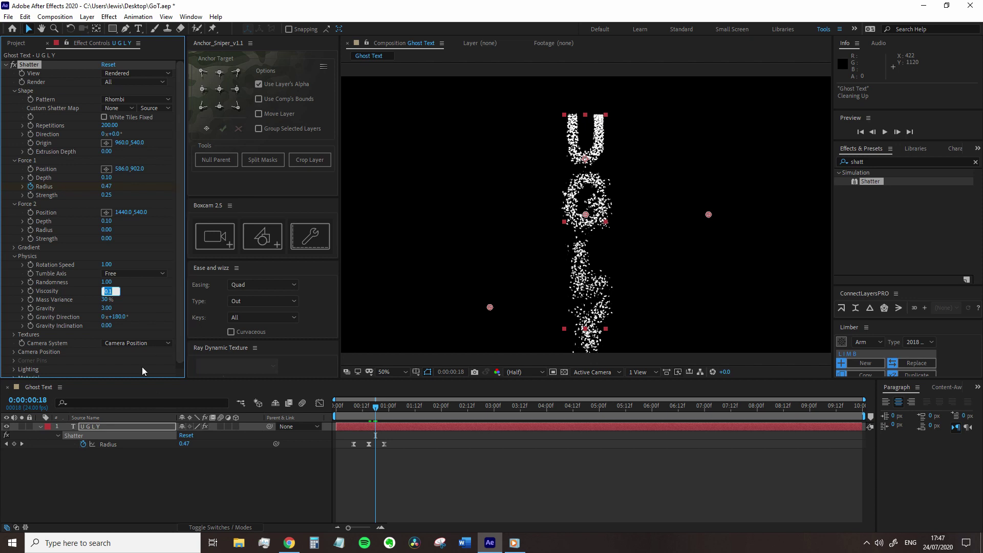
text(0)
key(Return)
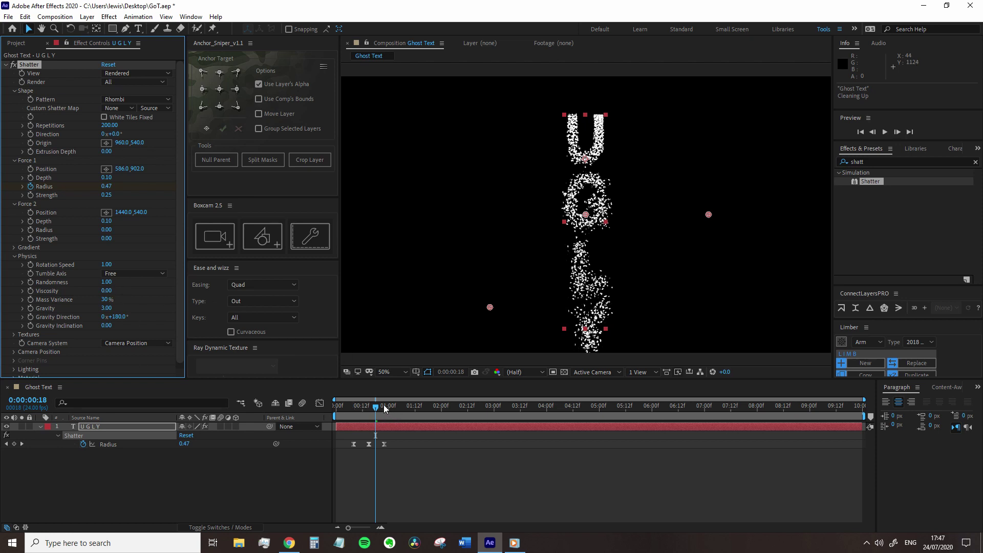
click(106, 300)
key(Return)
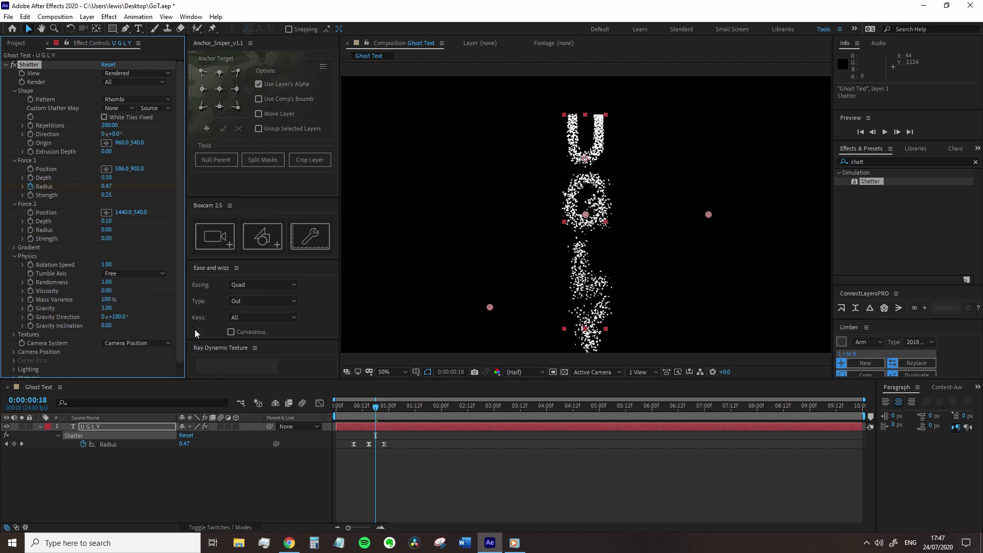
click(379, 408)
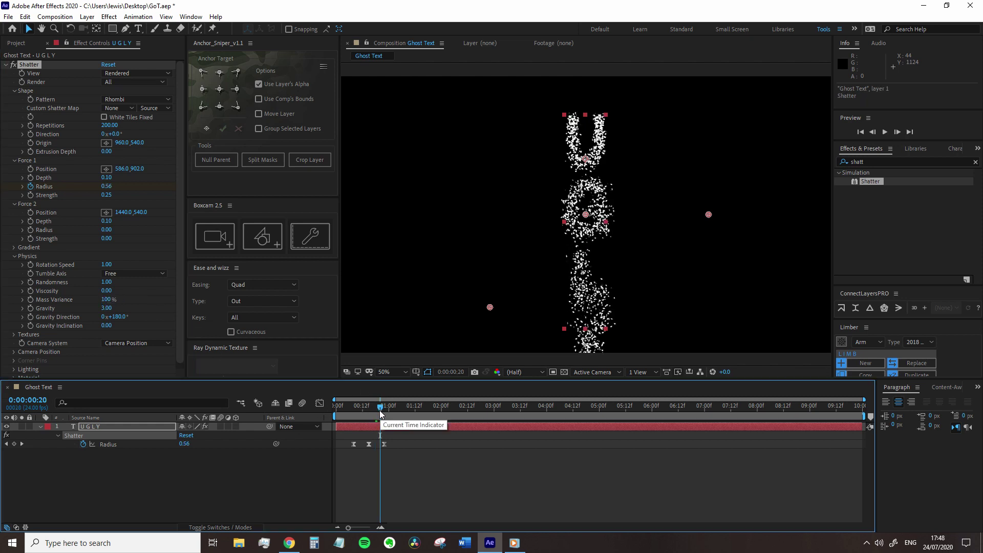
drag(380, 410, 374, 410)
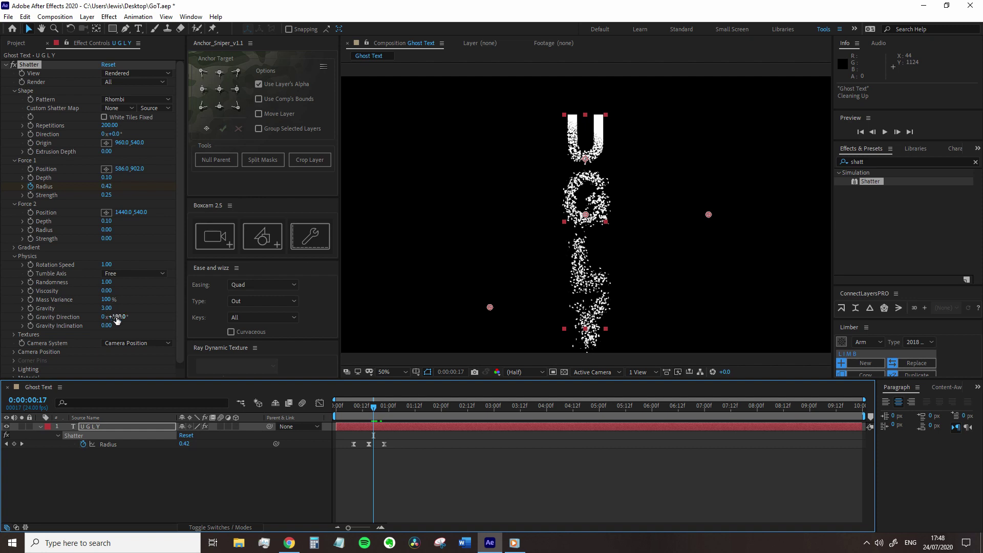
Set Shatter Gravity Direction to 90° and Gravity to 0.40
click(117, 317)
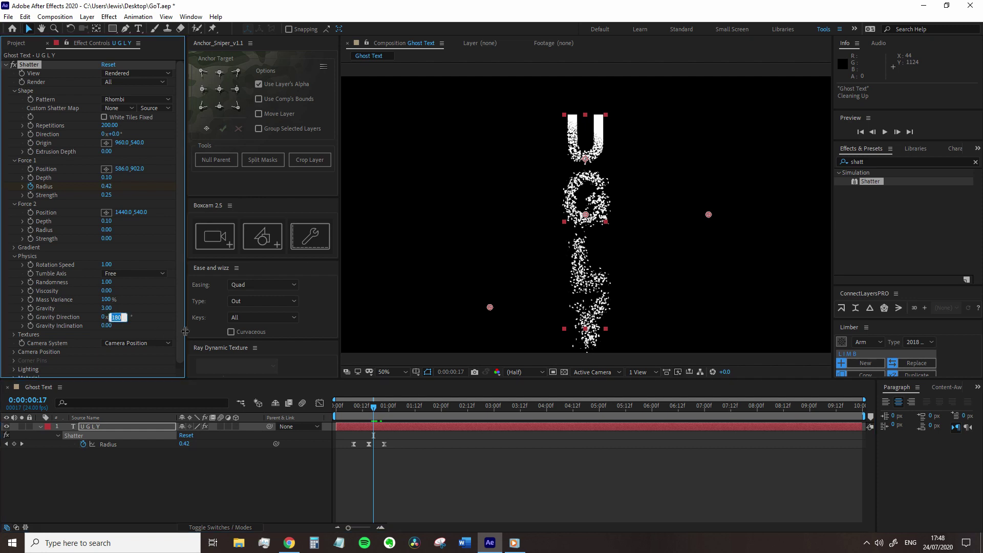
text(90)
key(Return)
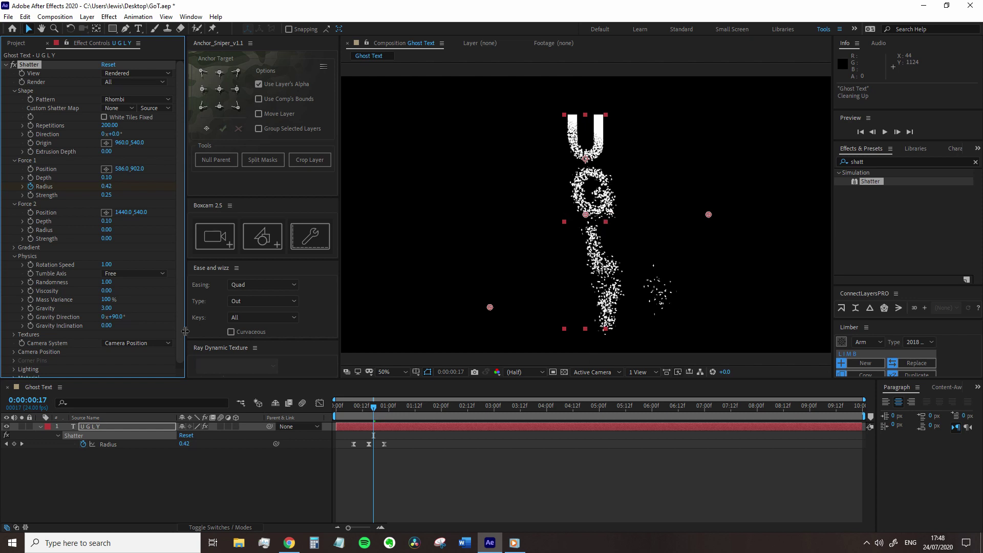
click(109, 309)
text(0.40)
key(Return)
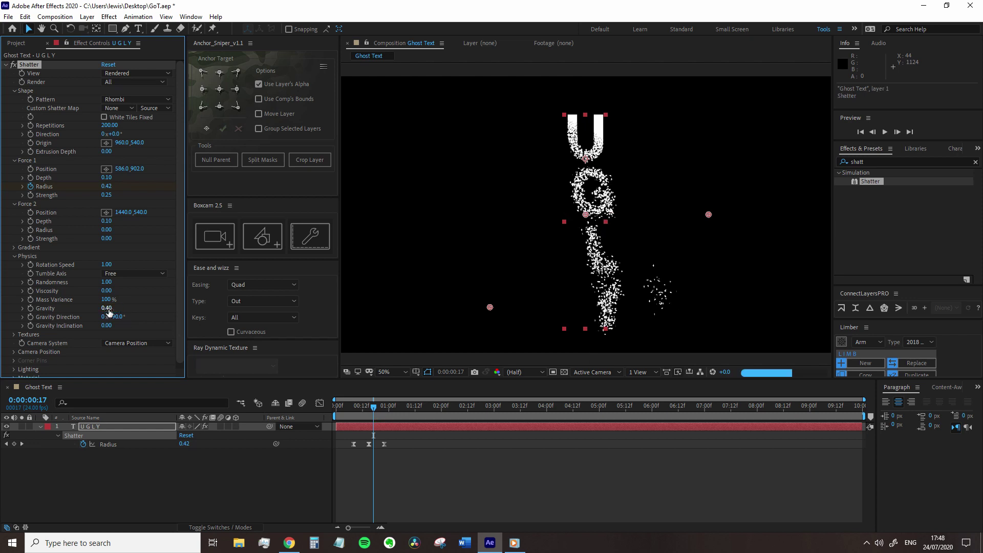
drag(376, 408, 338, 407)
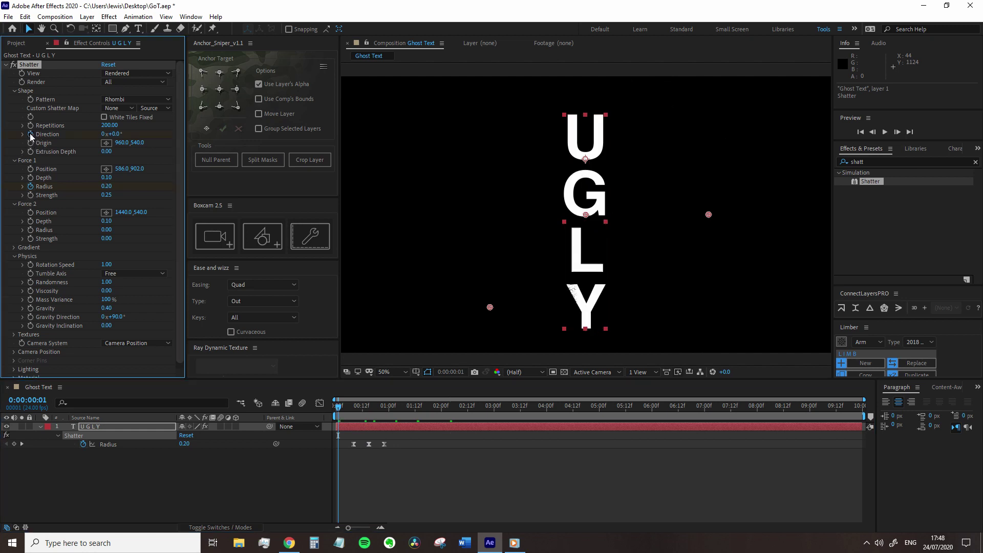
drag(343, 406, 577, 423)
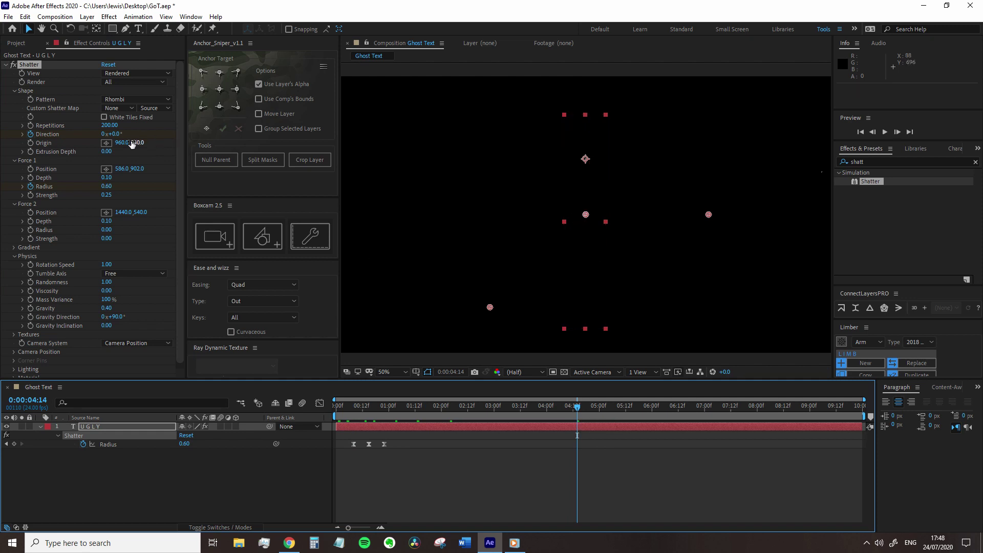
drag(110, 134, 295, 151)
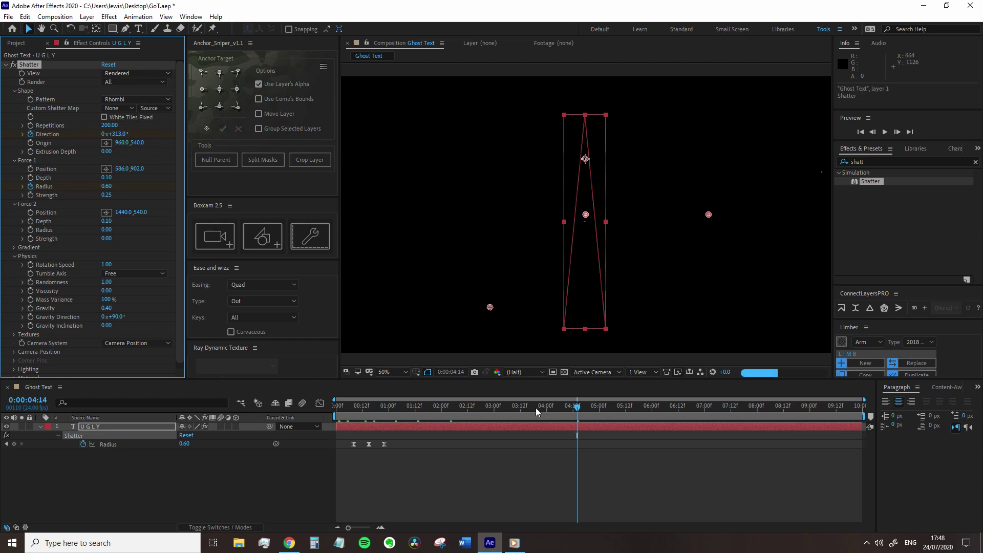
key(ctrl+z)
click(395, 405)
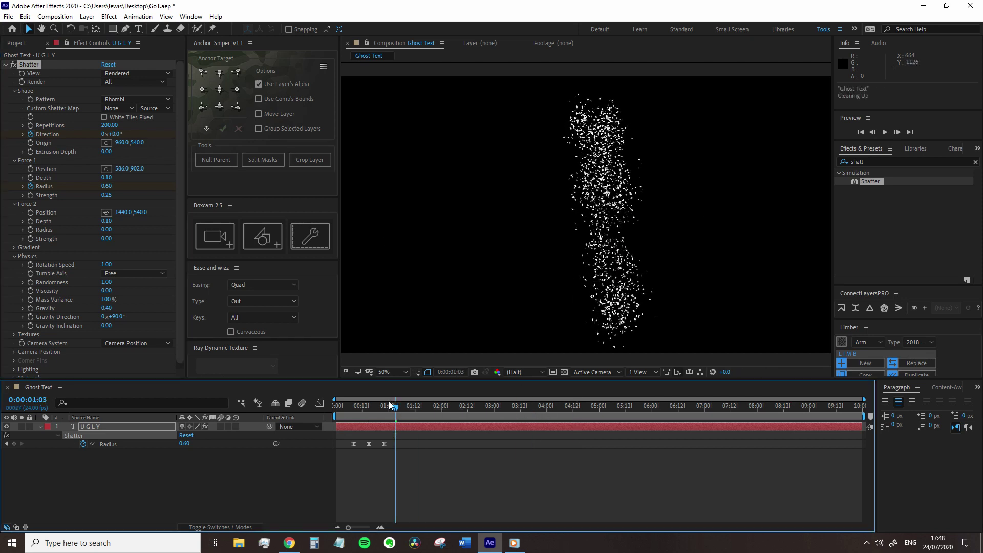
click(399, 407)
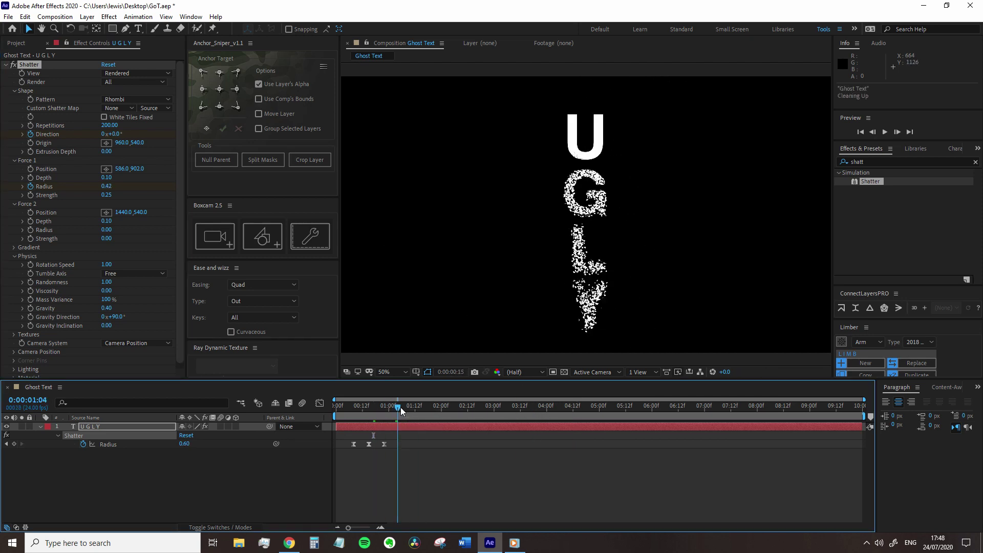
drag(401, 407, 437, 407)
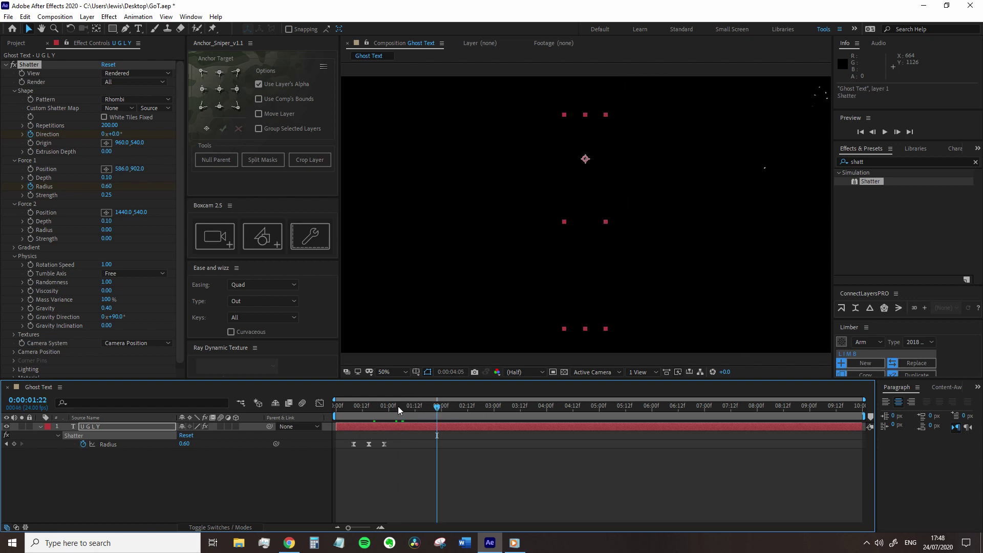
click(354, 405)
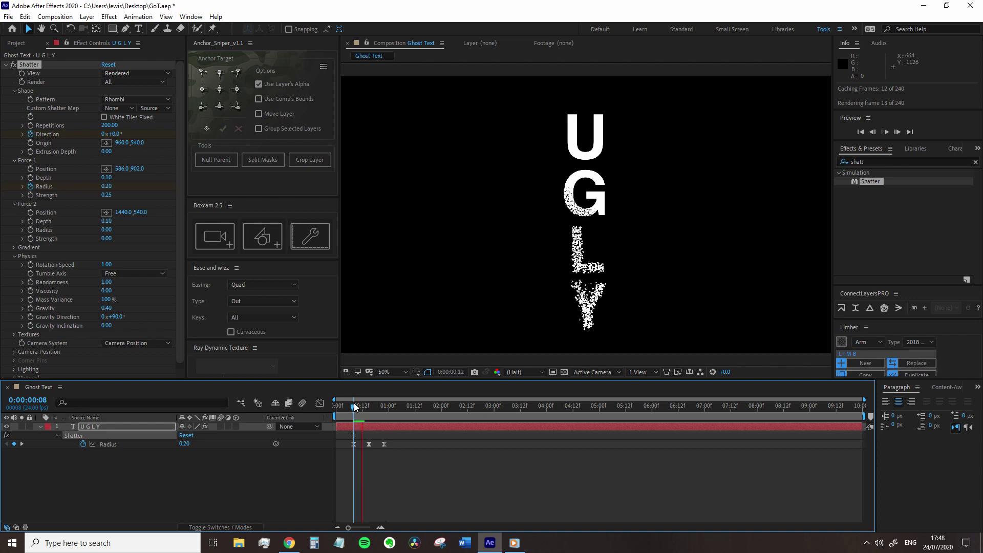
Stop the preview and apply Mesh Warp to the UGLY layer
key(space)
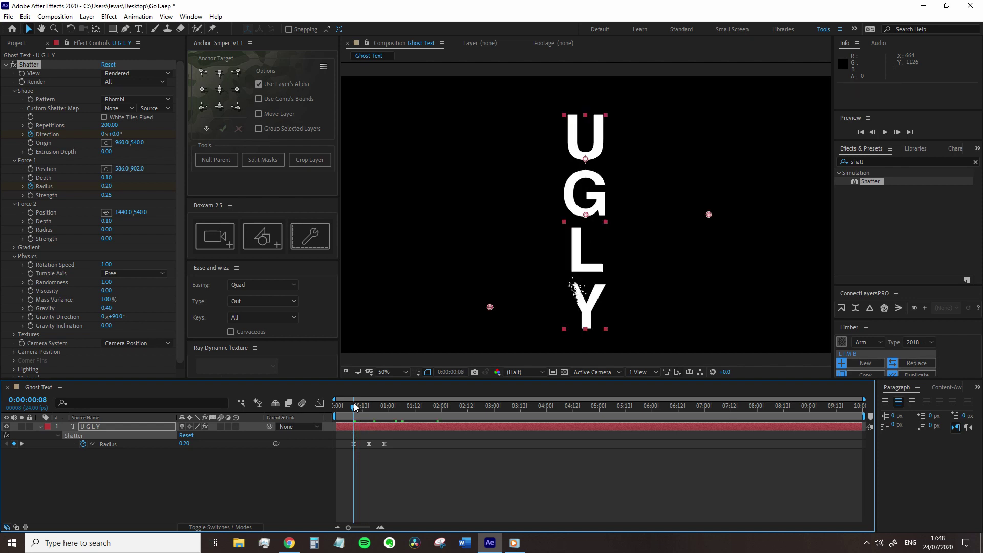
click(890, 161)
text(mesh)
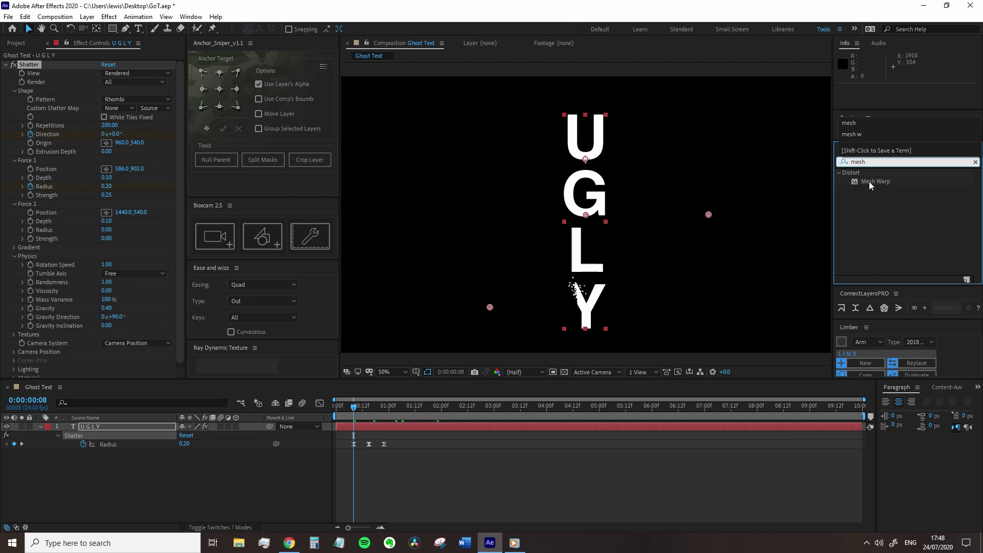
drag(869, 181, 47, 362)
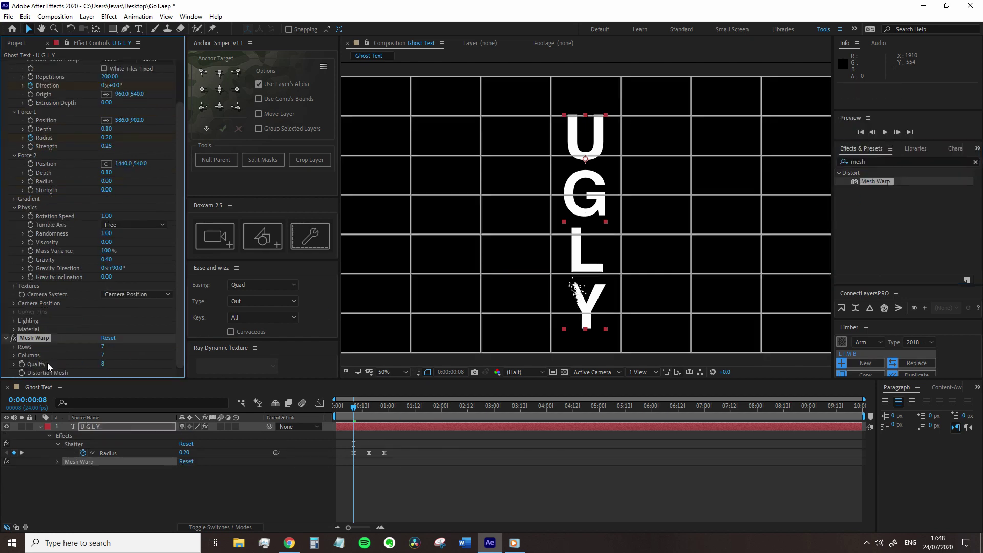
Set Mesh Warp Rows, Columns and Quality each to 10
click(104, 347)
text(10)
key(Tab)
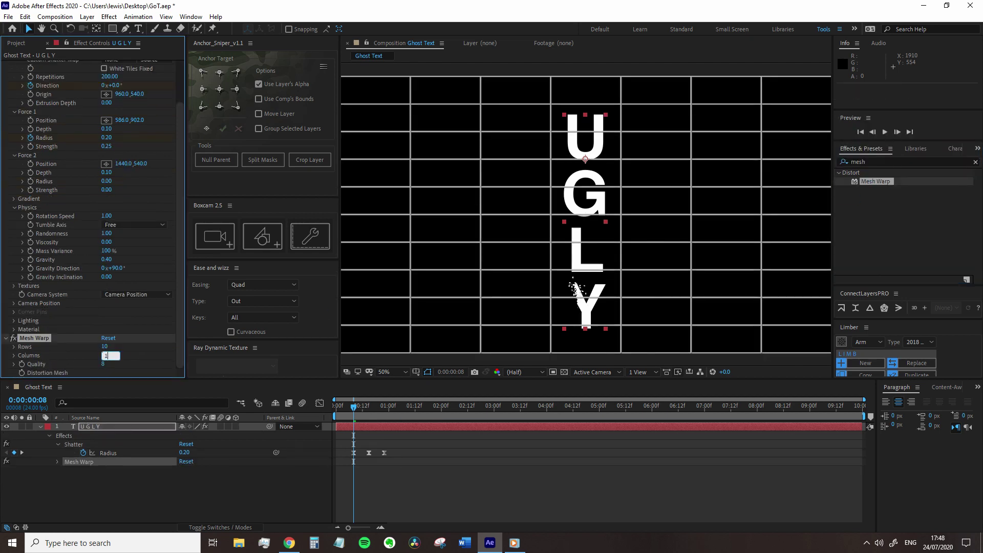
text(10)
key(Tab)
text(10)
key(Return)
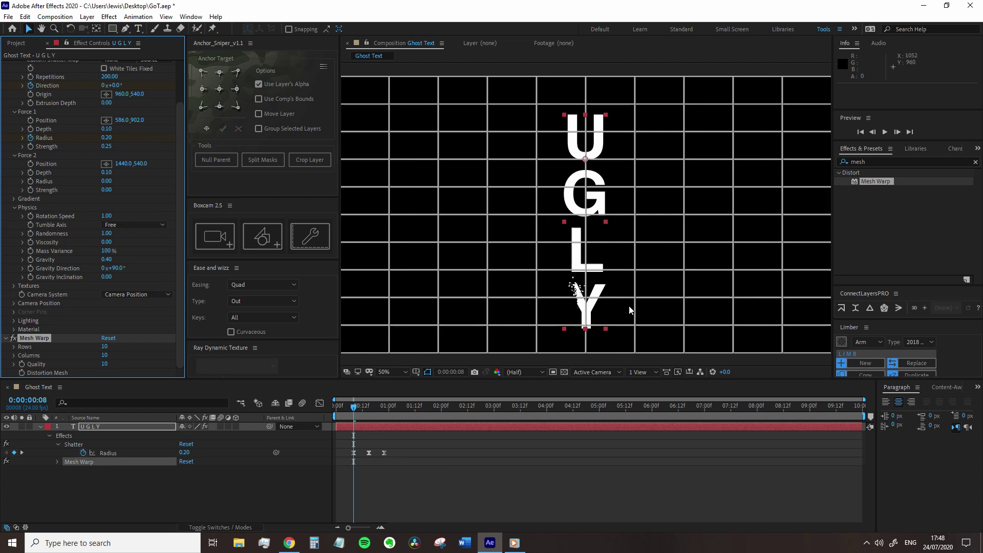
Bend a few mesh grid points around two seconds and preview the warped shatter
click(391, 407)
drag(391, 407, 521, 407)
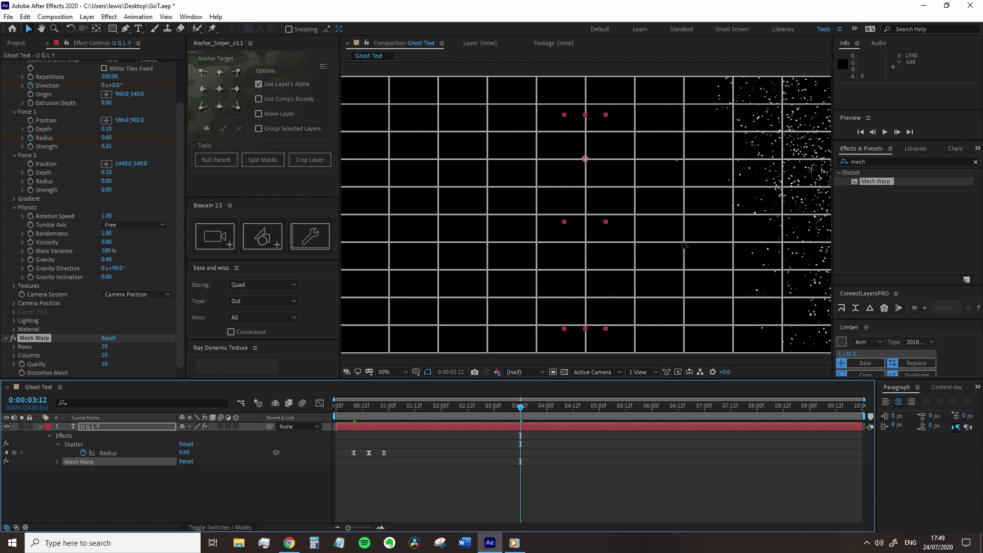
click(461, 410)
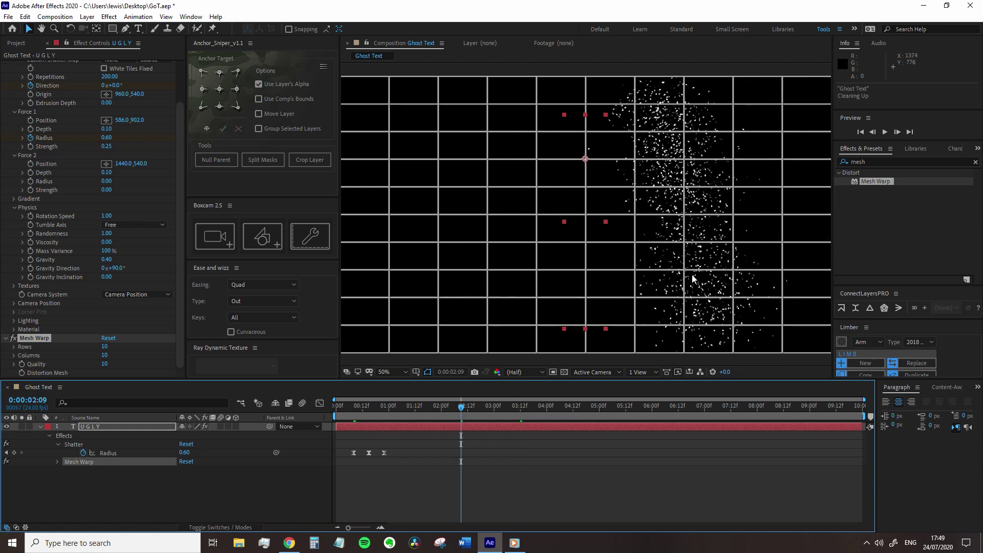
click(685, 242)
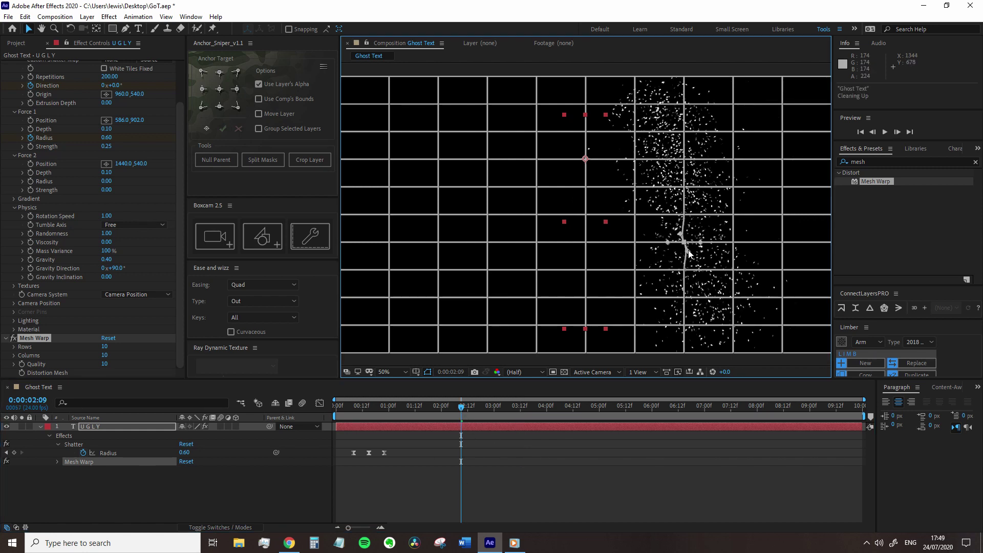
click(733, 188)
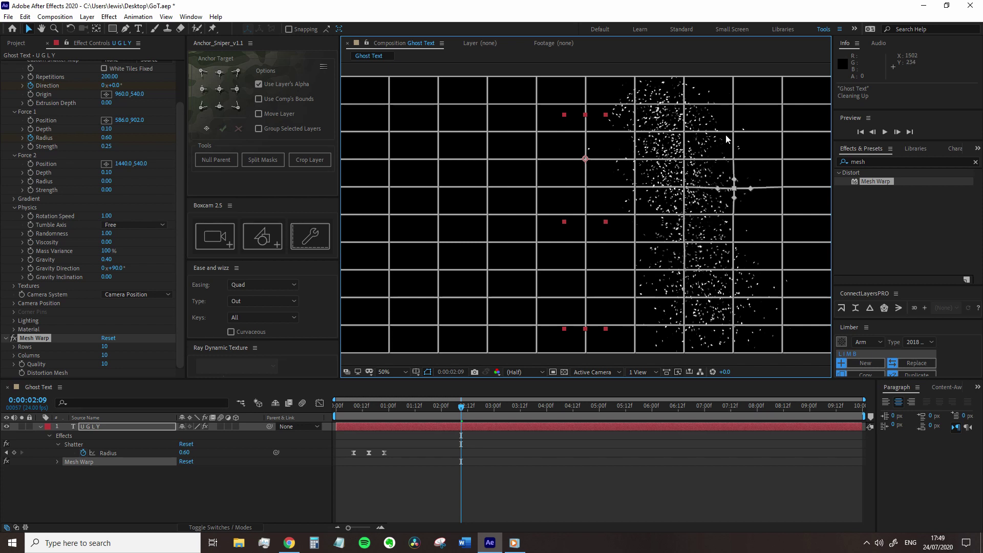
click(735, 131)
drag(781, 216, 783, 217)
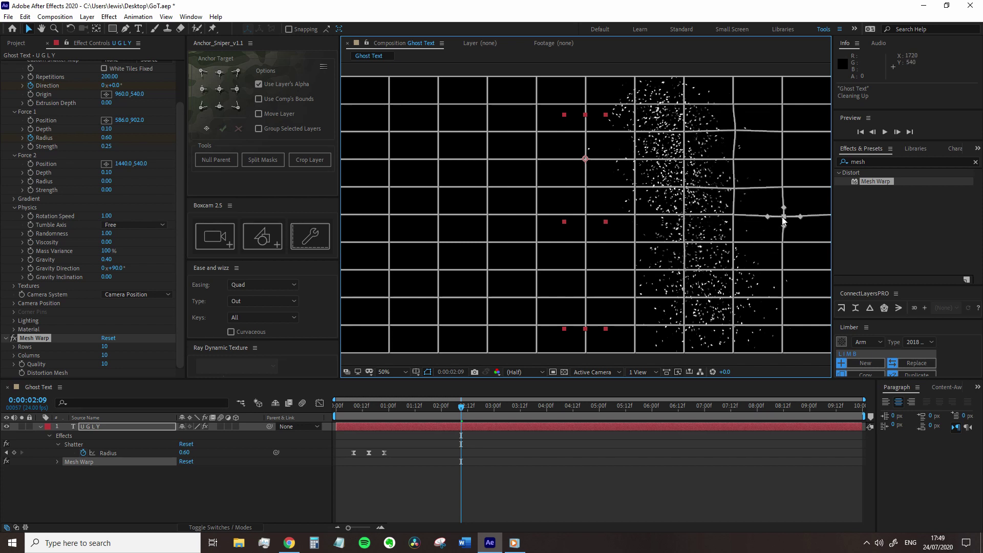
click(782, 298)
key(space)
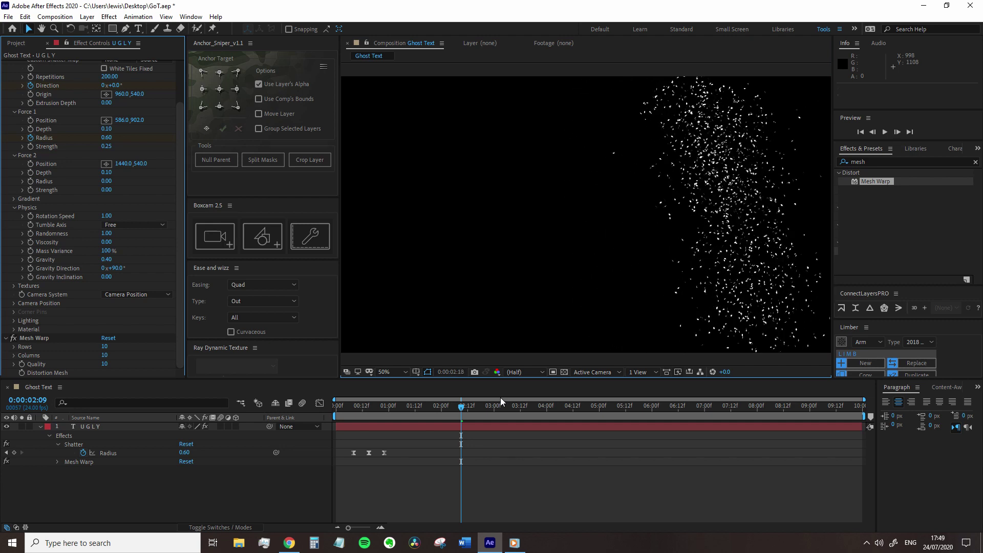
click(597, 406)
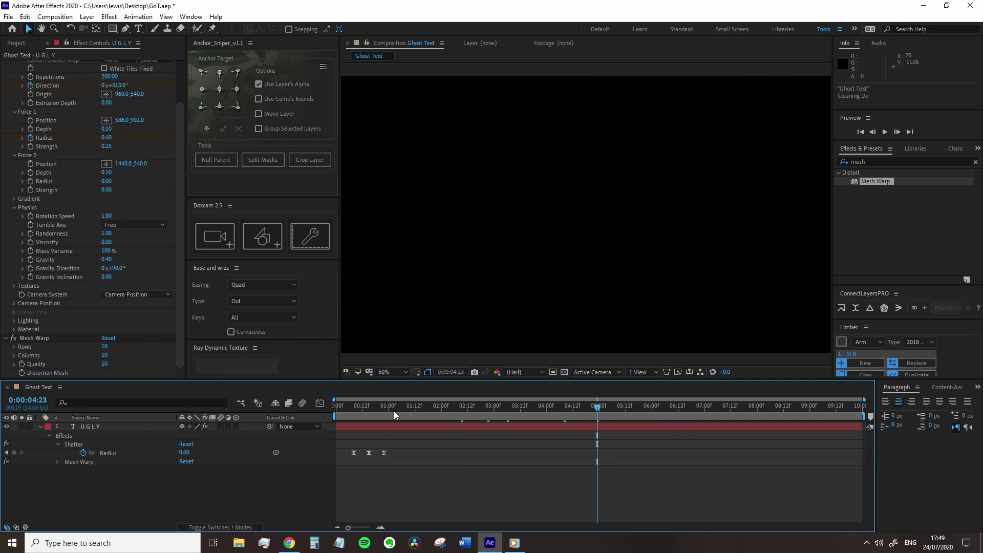
Apply Glow to the UGLY layer, based on Alpha Channel with radius 75
key(ctrl+5)
text(glow)
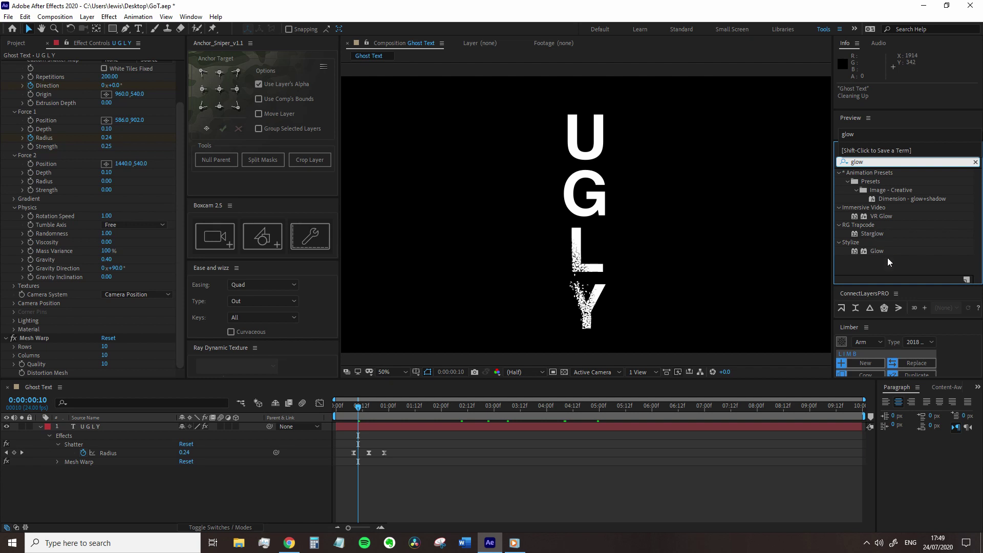
drag(876, 251, 585, 220)
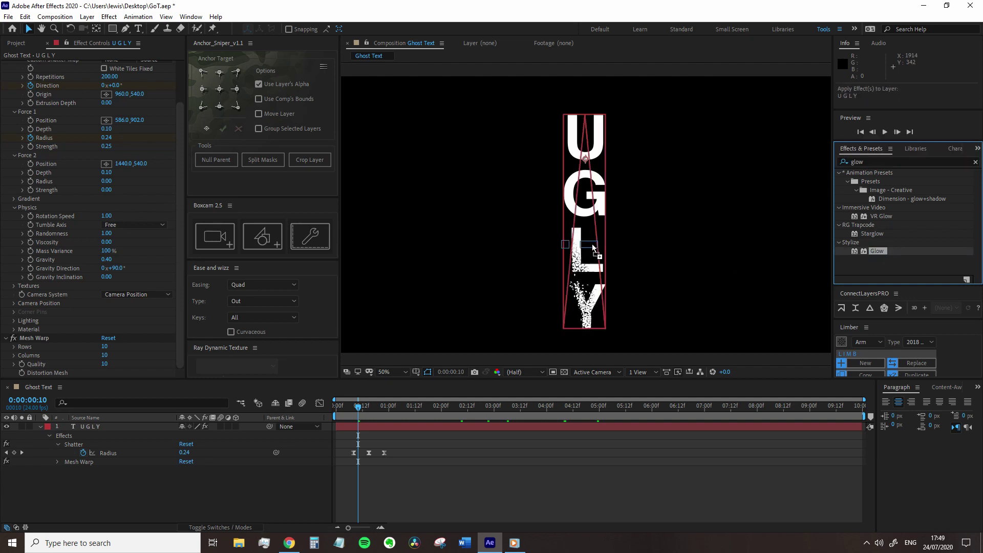
click(135, 239)
click(132, 250)
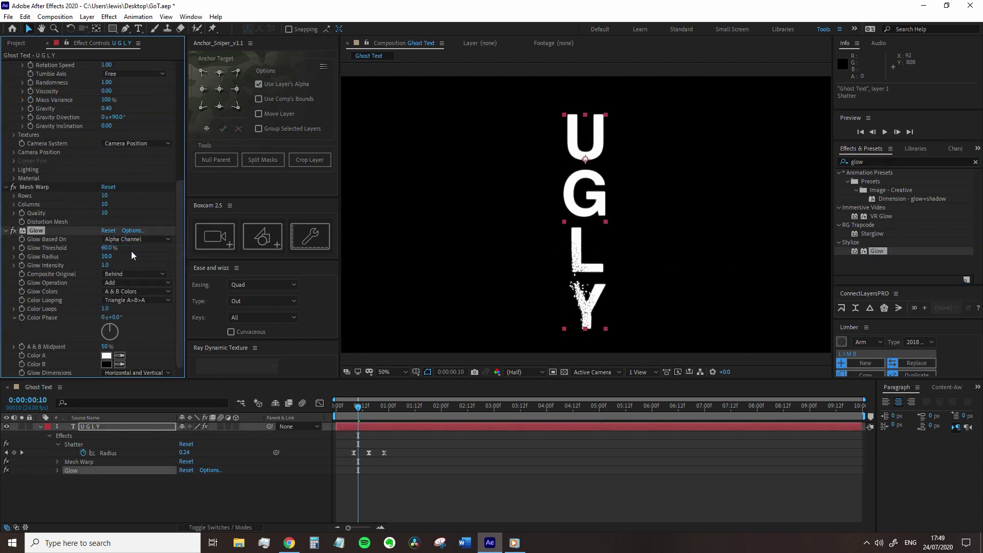
click(106, 256)
text(75)
key(Return)
Set Glow colour looping to Sawtooth A>B and Color A to pale yellow
click(137, 292)
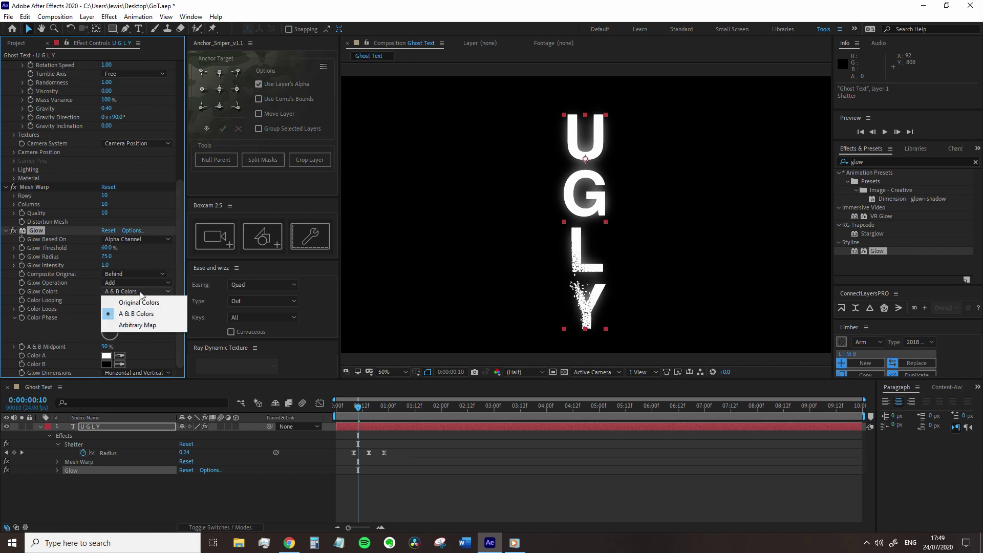
click(140, 303)
click(141, 300)
click(176, 311)
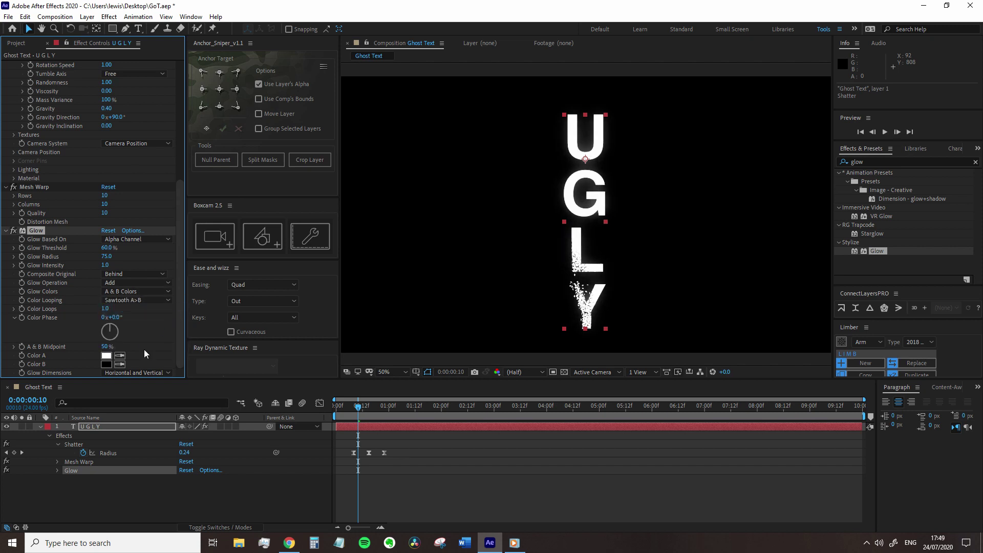
click(106, 355)
click(527, 328)
drag(652, 421, 648, 435)
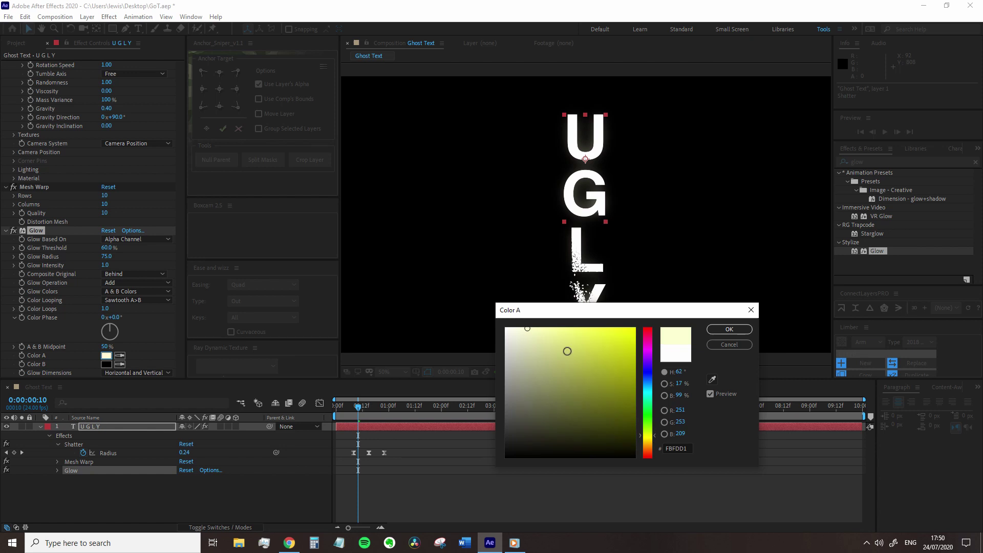
drag(567, 351, 534, 326)
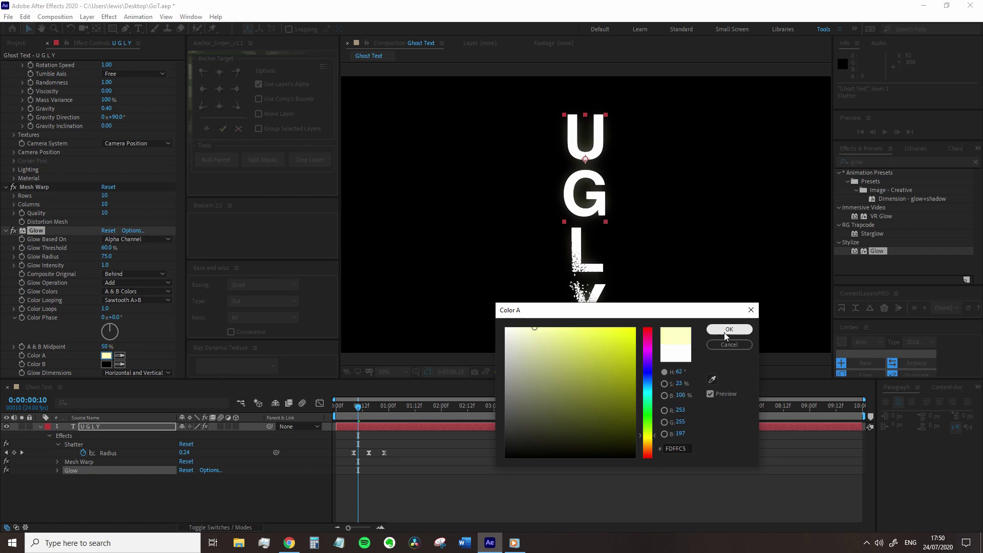